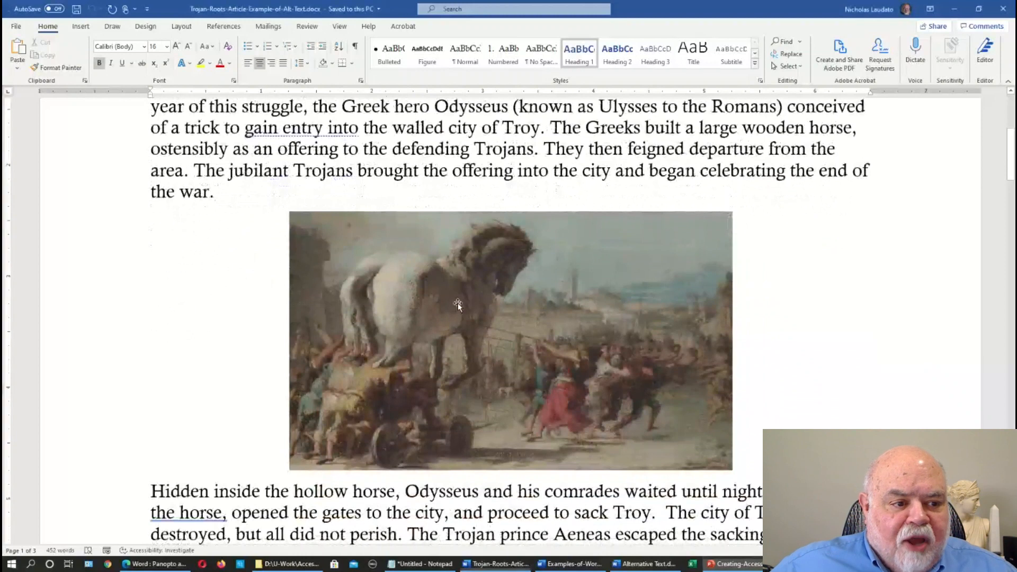
Open the alt text of the Trojan horse painting for editing
{"action": "left_click", "coordinate": [456, 303]}
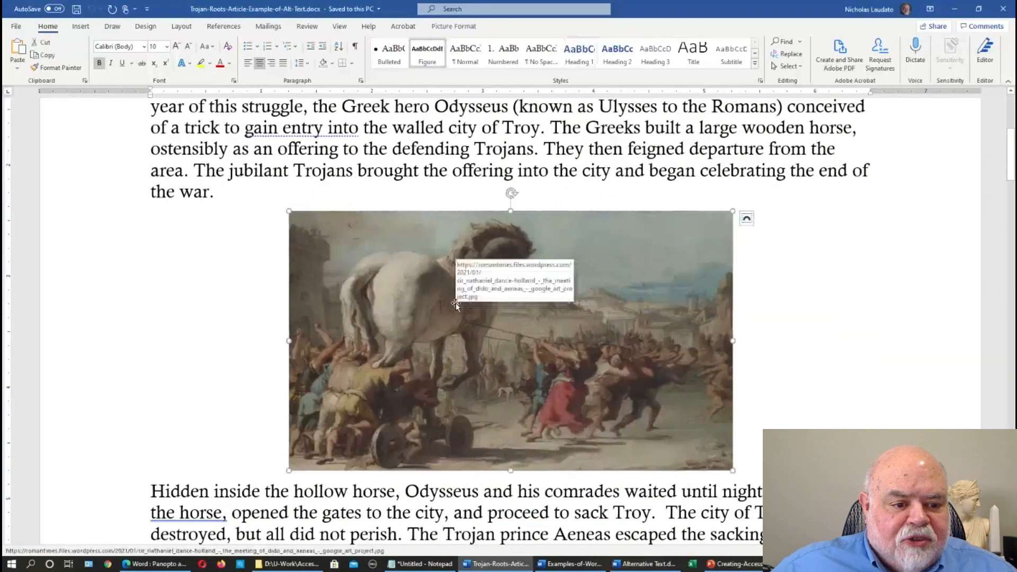
{"action": "right_click", "coordinate": [456, 303]}
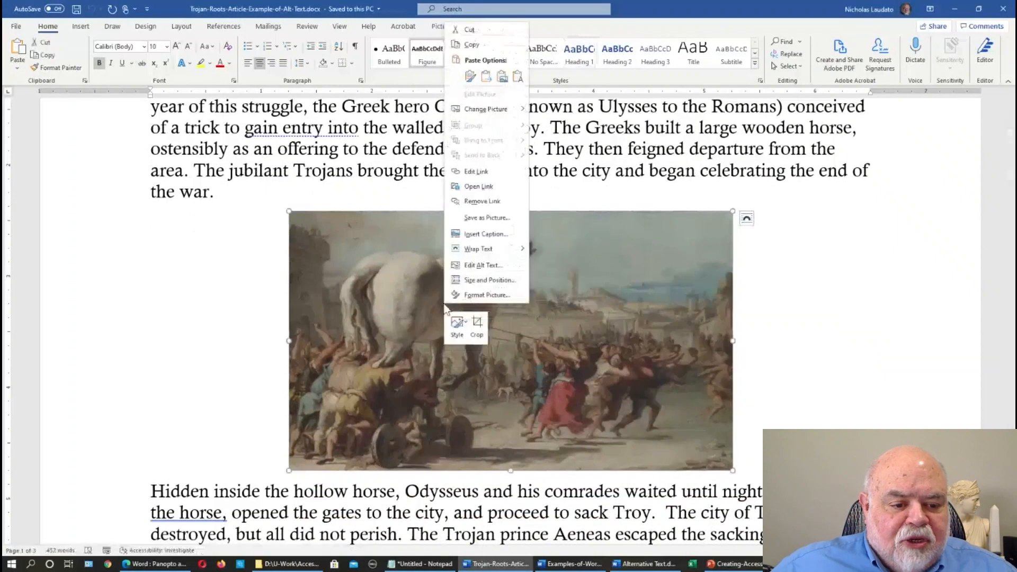
{"action": "left_click", "coordinate": [482, 265]}
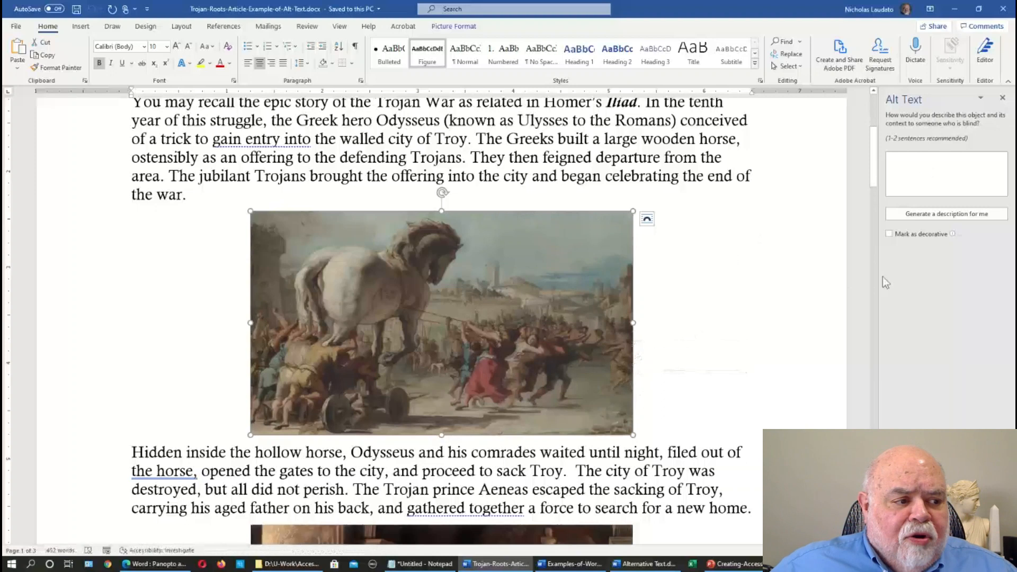
Generate an automatic alt text description for the Trojan horse painting and clear it from the field
{"action": "left_click", "coordinate": [927, 216]}
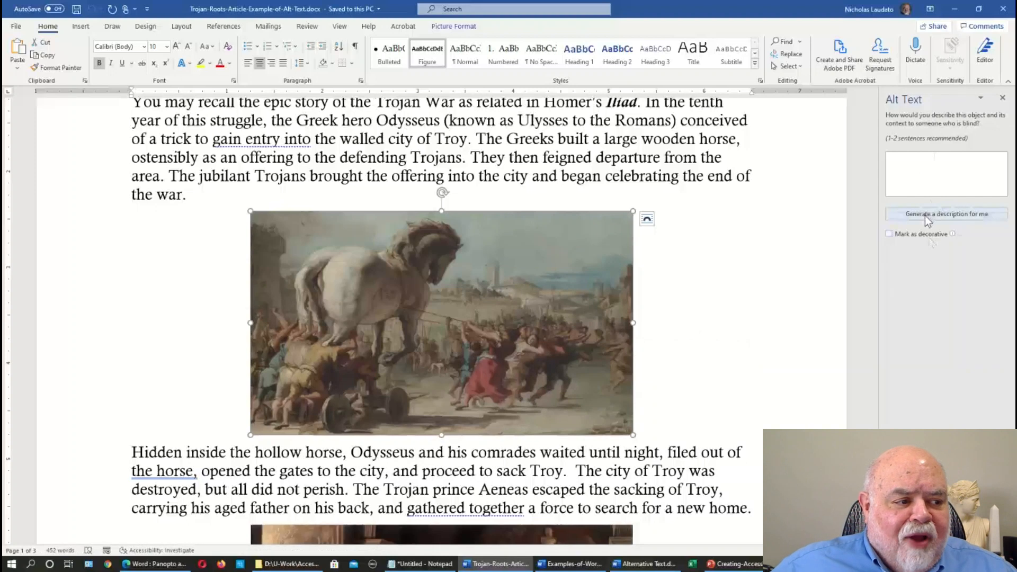
{"action": "left_click", "coordinate": [925, 215]}
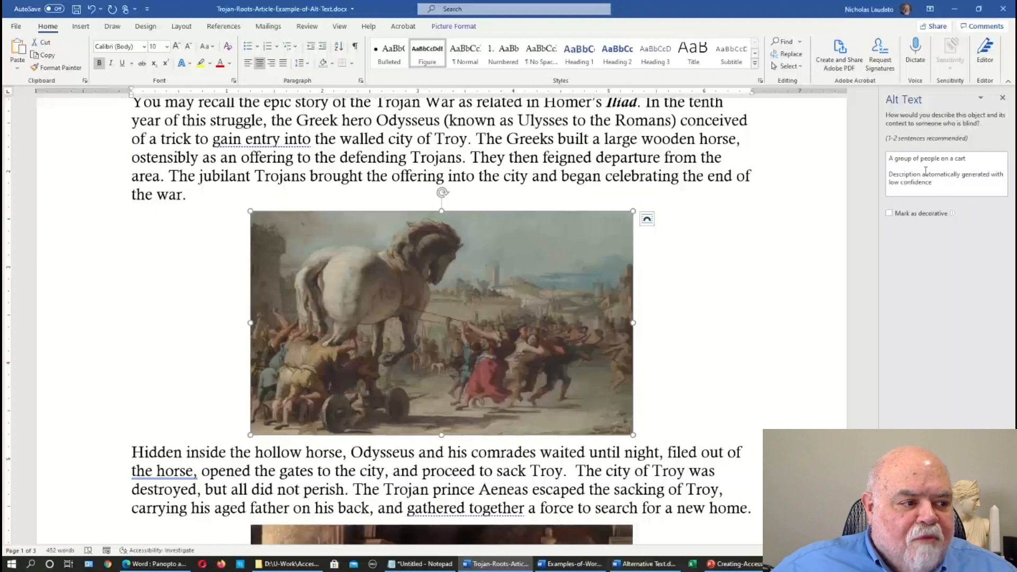
{"action": "left_click_drag", "start_coordinate": [950, 185], "coordinate": [863, 150]}
{"action": "key", "text": "BackSpace"}
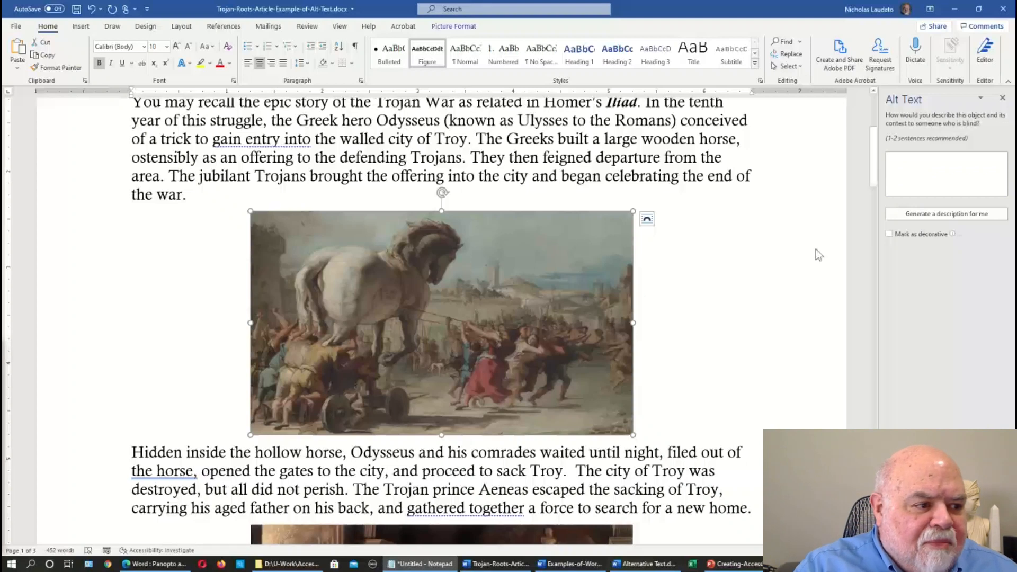
Set the Trojan horse painting's alt text to "People bringing the Greek's gift horse into Troy." and reselect the picture to check it
{"action": "left_click", "coordinate": [909, 166]}
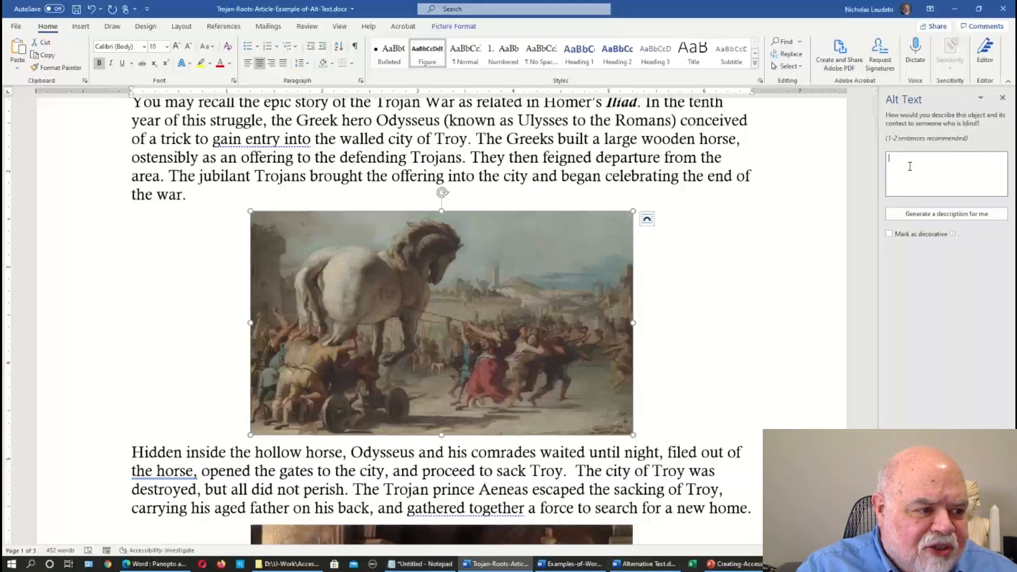
{"action": "type", "text": "People bringing the Greek's gift horse into Troy"}
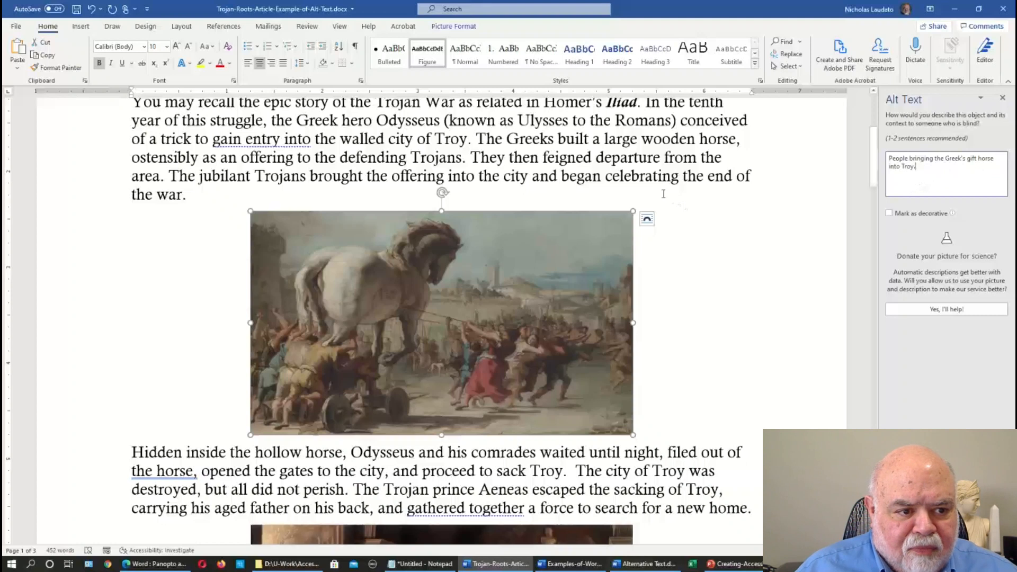
{"action": "left_click", "coordinate": [625, 180]}
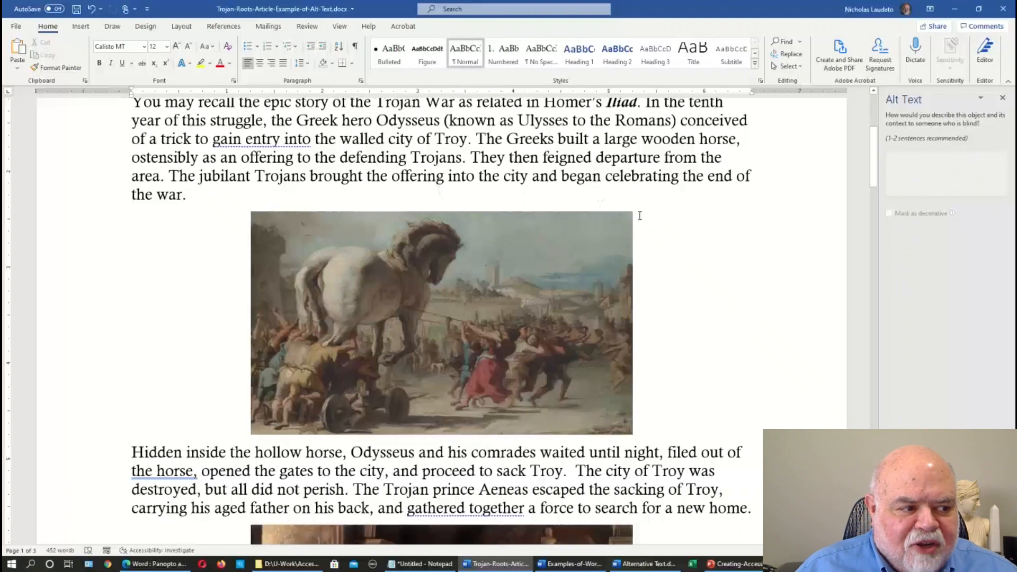
{"action": "left_click", "coordinate": [605, 215]}
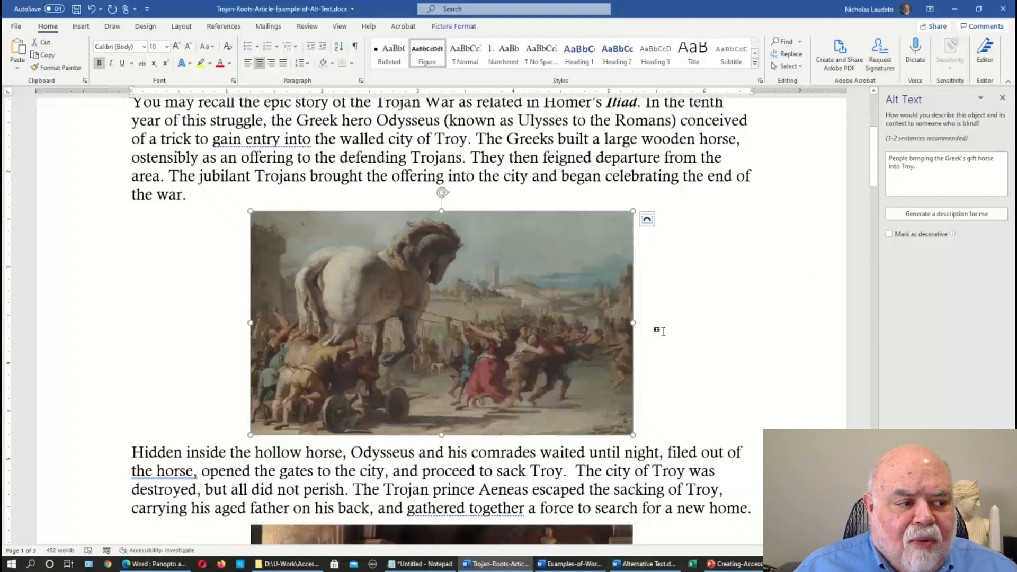
Set the second painting's alt text to "Aeneas carrying his father and leading his wife and son out of the burning city of Troy."
{"action": "scroll", "coordinate": [659, 331], "scroll_direction": "down", "scroll_amount": 1}
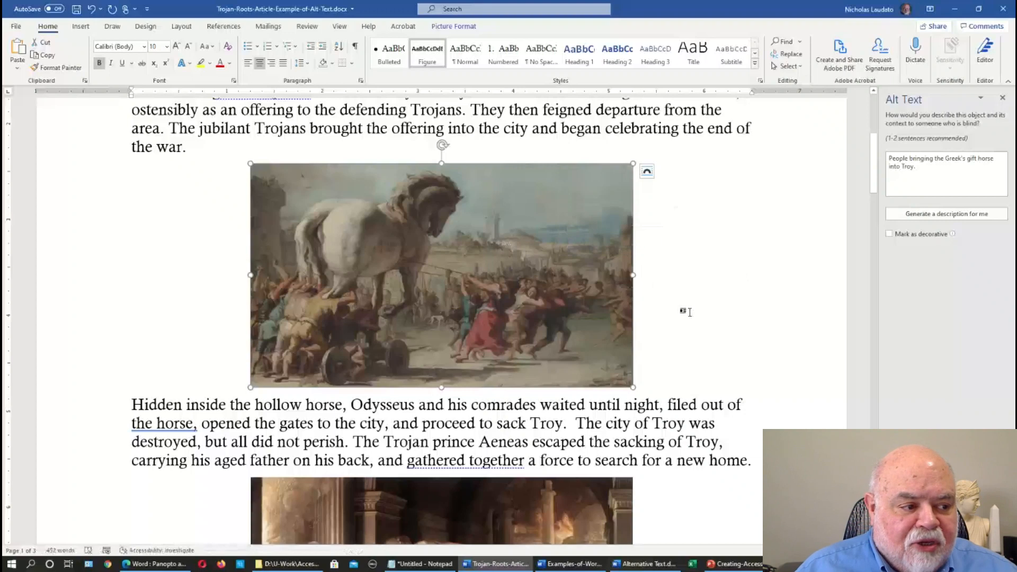
{"action": "scroll", "coordinate": [686, 312], "scroll_direction": "down", "scroll_amount": 1}
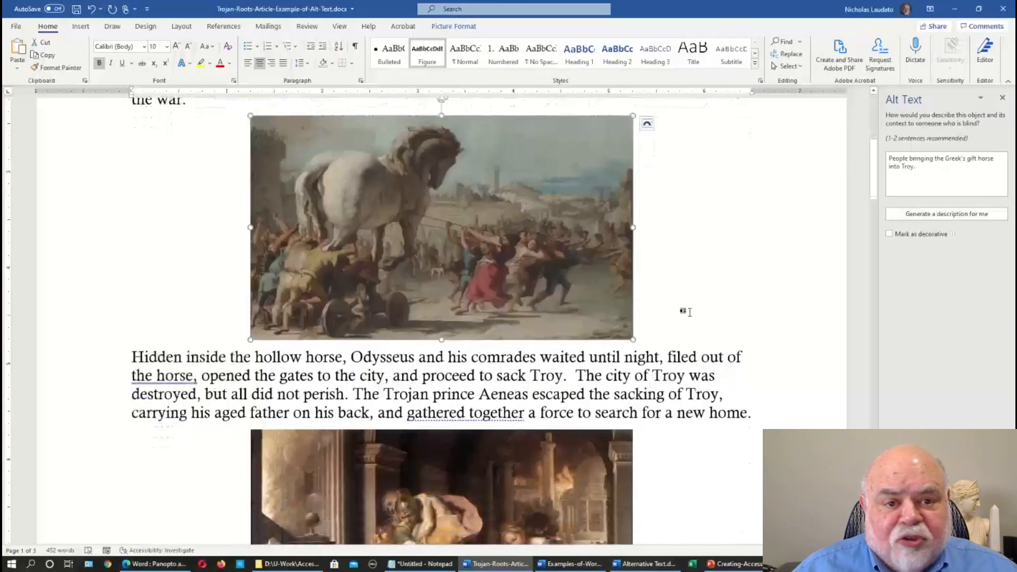
{"action": "scroll", "coordinate": [690, 312], "scroll_direction": "down", "scroll_amount": 1}
{"action": "scroll", "coordinate": [690, 312], "scroll_direction": "down", "scroll_amount": 1}
{"action": "scroll", "coordinate": [690, 312], "scroll_direction": "down", "scroll_amount": 1}
{"action": "scroll", "coordinate": [691, 312], "scroll_direction": "down", "scroll_amount": 1}
{"action": "scroll", "coordinate": [691, 311], "scroll_direction": "down", "scroll_amount": 1}
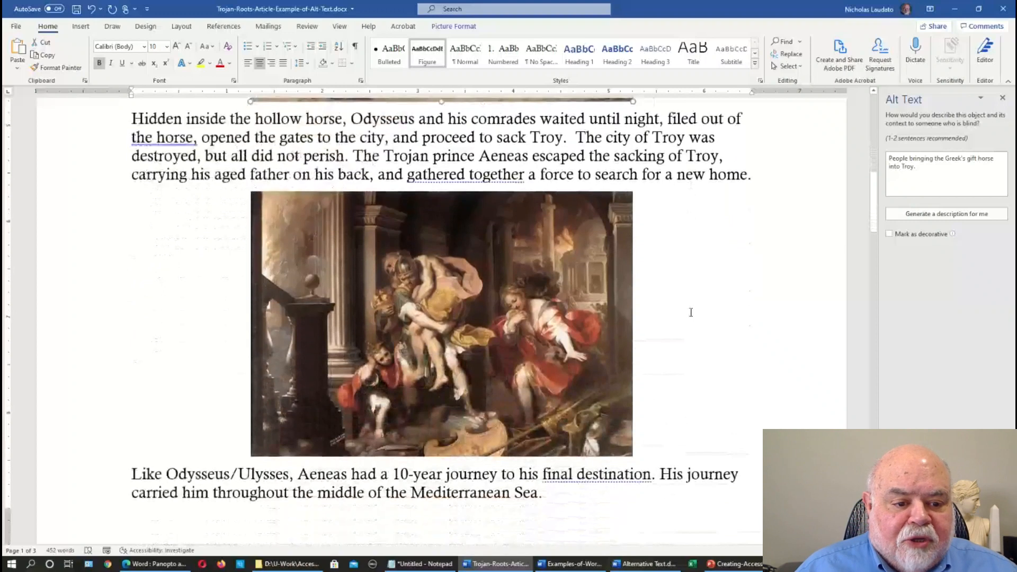
{"action": "left_click", "coordinate": [391, 322]}
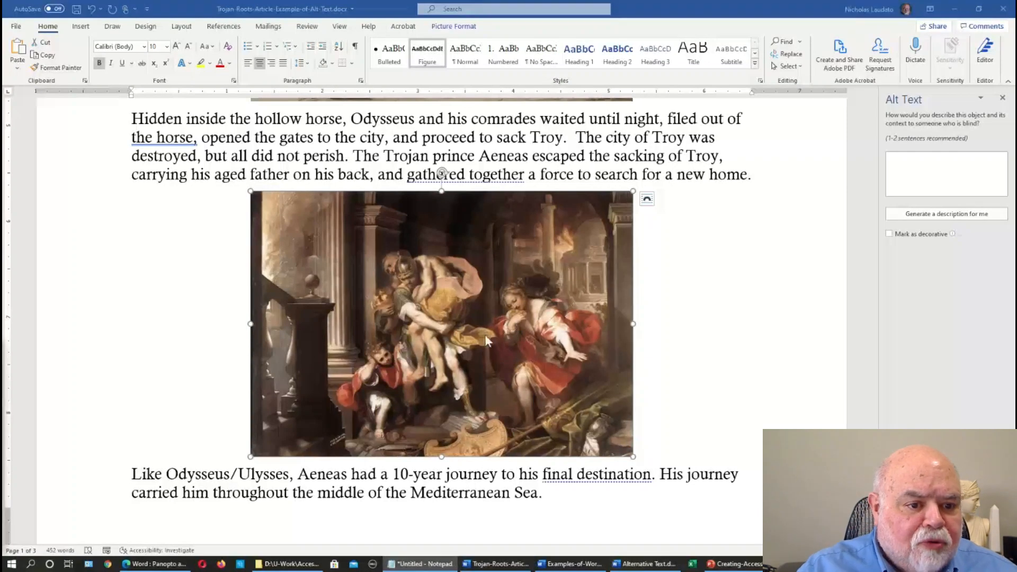
{"action": "left_click", "coordinate": [914, 170]}
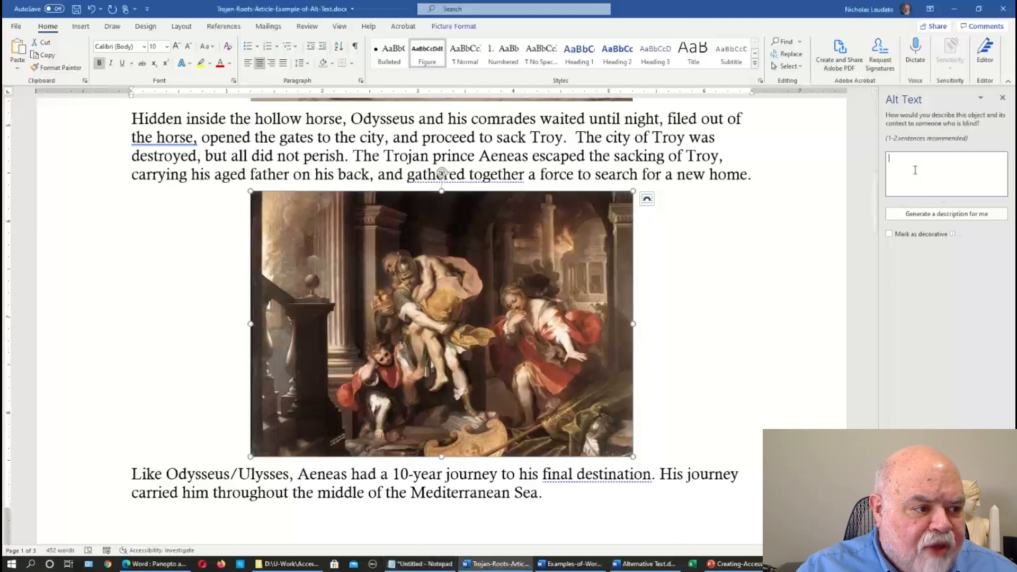
{"action": "type", "text": "Aeneas carrying his father and leading his wife and son out of the burning city of Troy."}
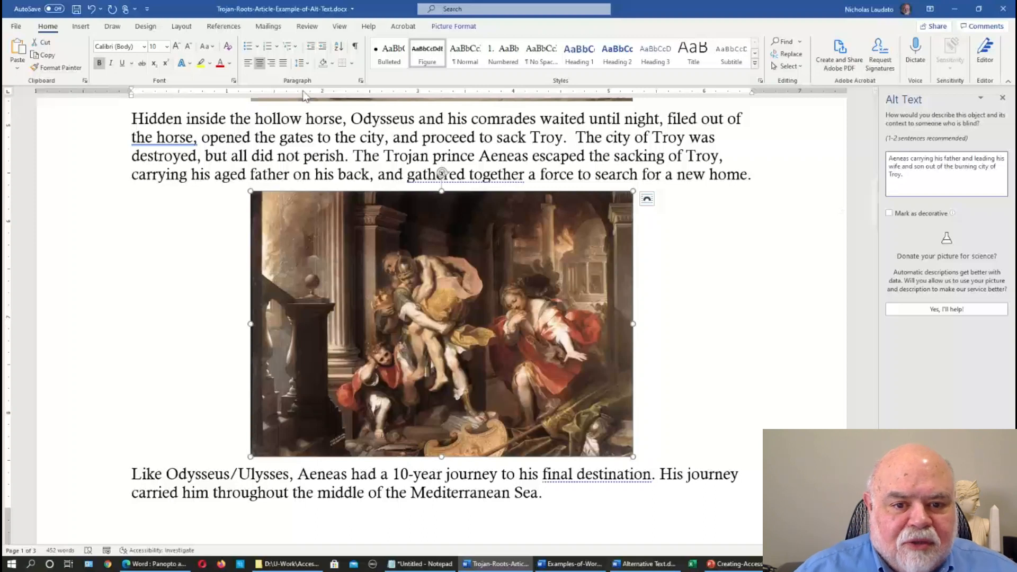
{"action": "left_click", "coordinate": [230, 138]}
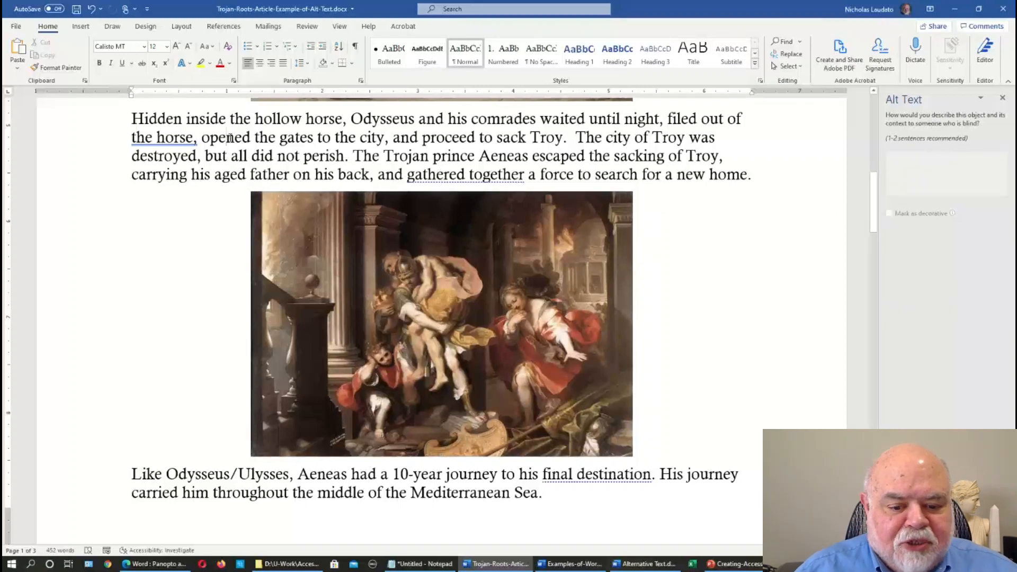
Set the Mediterranean map's alt text to "The journey of Aeneas from Troy to Thrace, Delos, Crete, Actium, Tarentum, Sicily, Carthage, Cumae, and Latium."
{"action": "scroll", "coordinate": [230, 138], "scroll_direction": "down", "scroll_amount": 5}
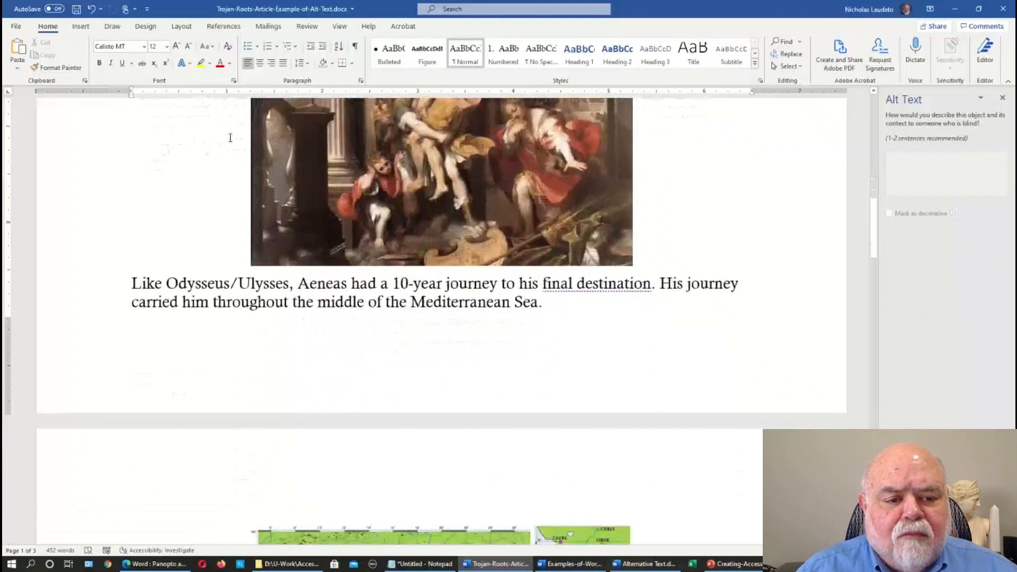
{"action": "scroll", "coordinate": [230, 138], "scroll_direction": "down", "scroll_amount": 10}
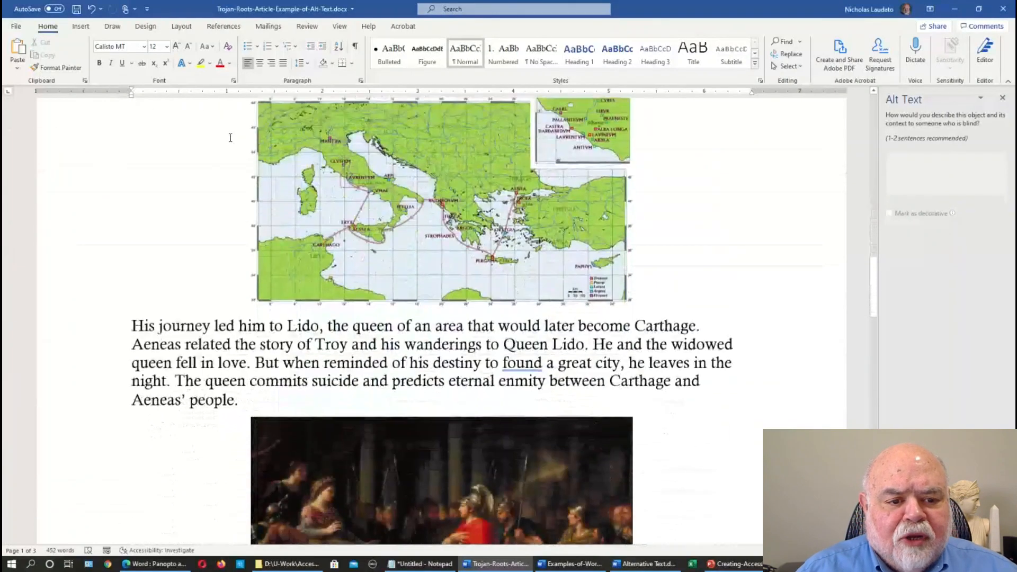
{"action": "scroll", "coordinate": [229, 138], "scroll_direction": "up", "scroll_amount": 1}
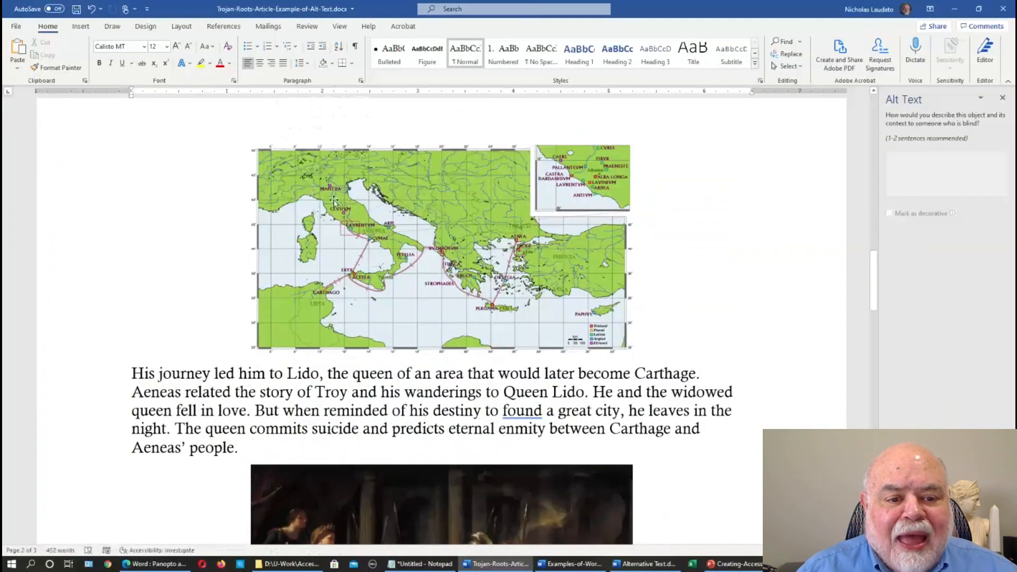
{"action": "left_click", "coordinate": [334, 201]}
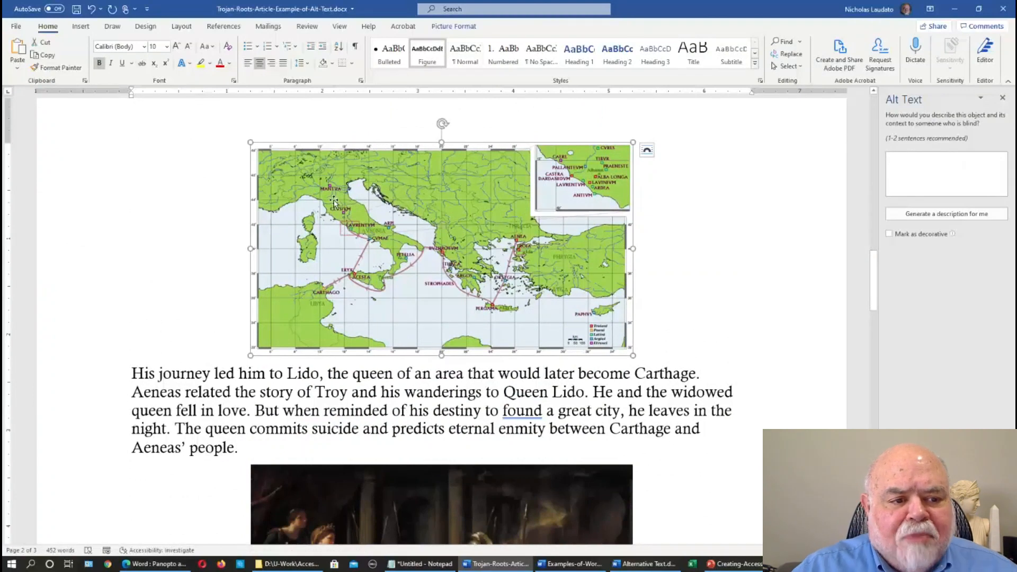
{"action": "scroll", "coordinate": [334, 200], "scroll_direction": "up", "scroll_amount": 5}
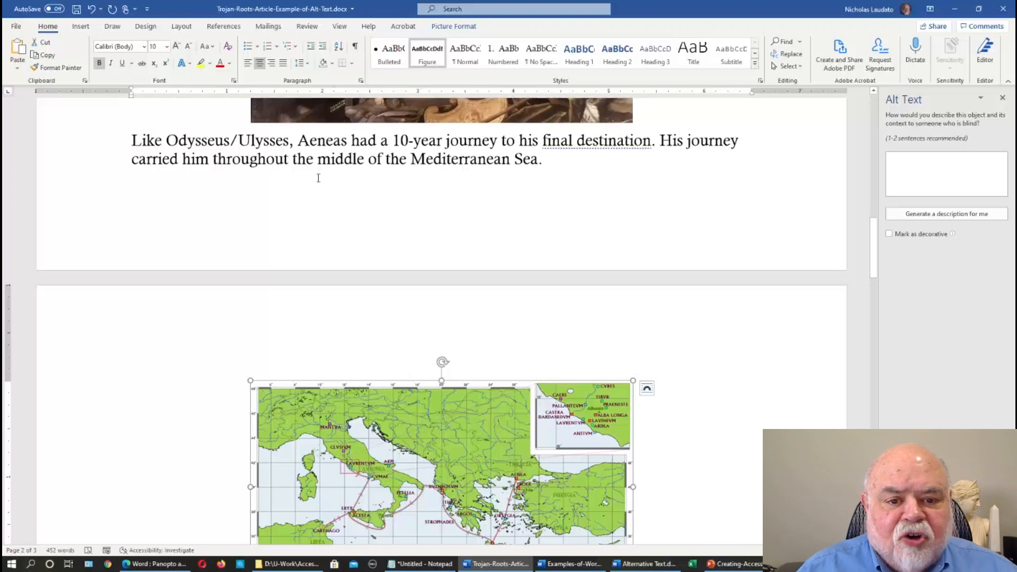
{"action": "scroll", "coordinate": [318, 178], "scroll_direction": "down", "scroll_amount": 1}
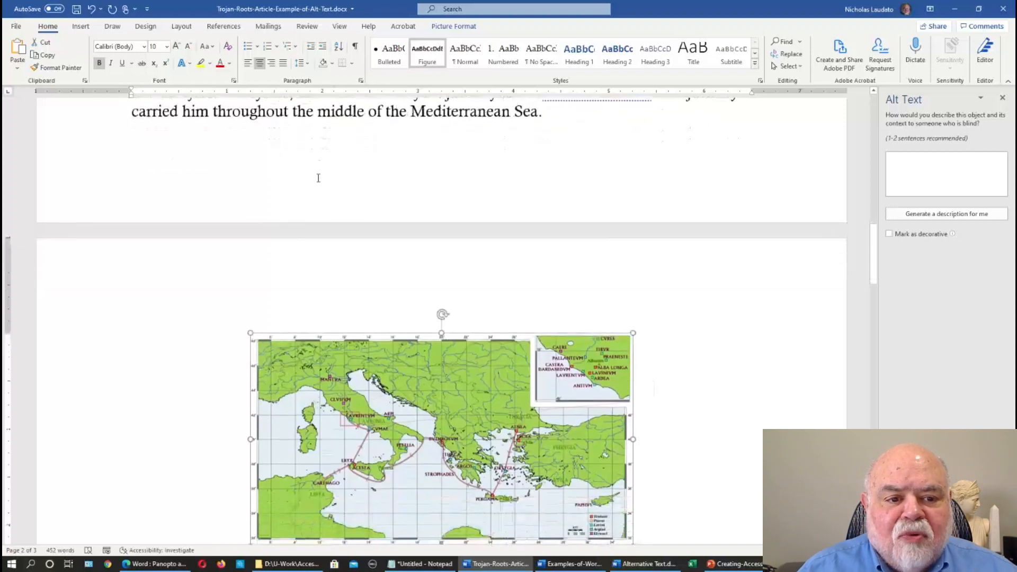
{"action": "scroll", "coordinate": [319, 178], "scroll_direction": "down", "scroll_amount": 3}
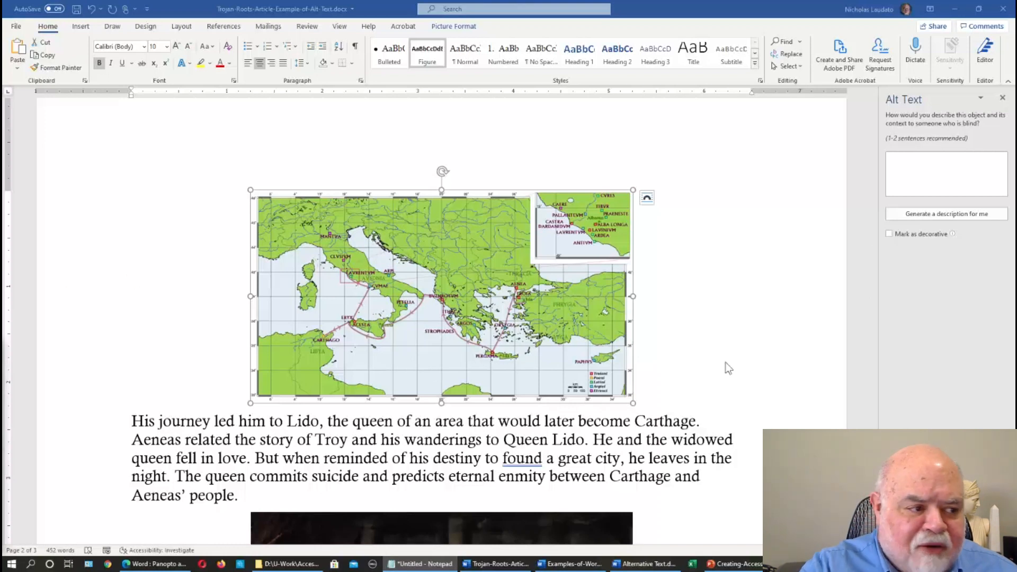
{"action": "left_click", "coordinate": [912, 164]}
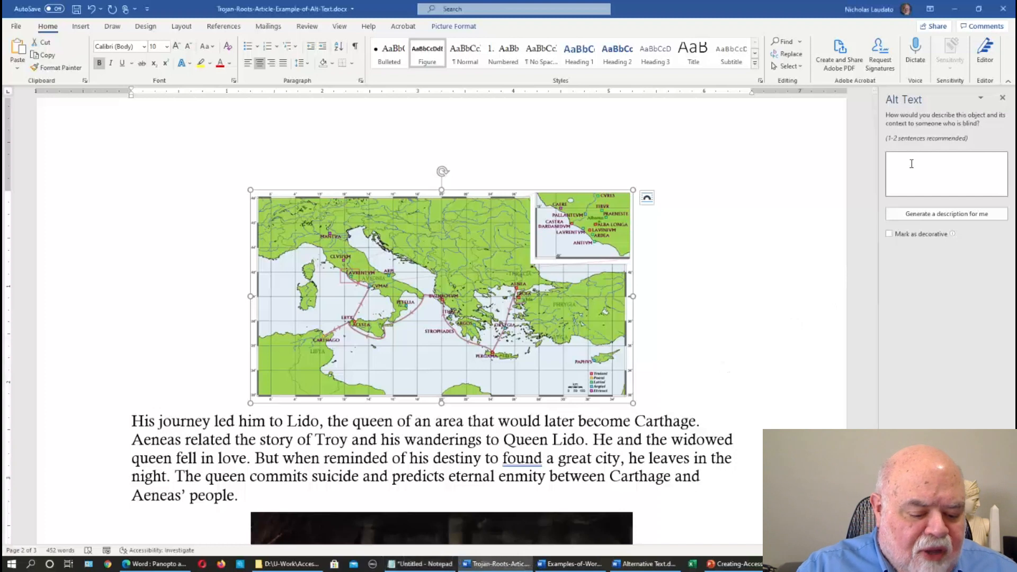
{"action": "type", "text": "The journey of Aeneas from Troy to Thrace, Delos, Crete, Actium, Tarentum, Sicily, Carthage, Cumae, and Latium."}
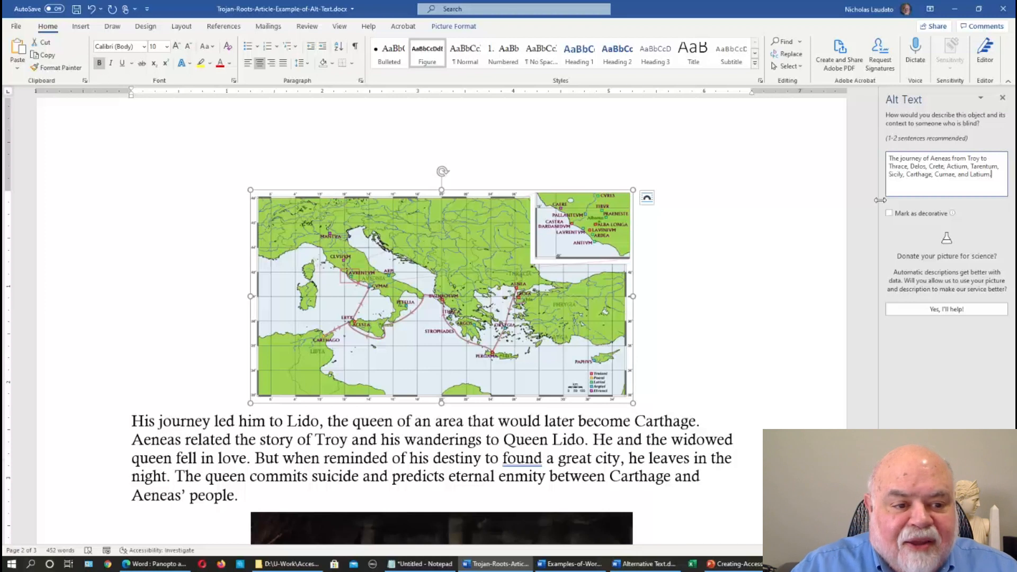
Review the map against the paragraph above it and reselect the map to check its stored alt text
{"action": "scroll", "coordinate": [746, 206], "scroll_direction": "up", "scroll_amount": 4}
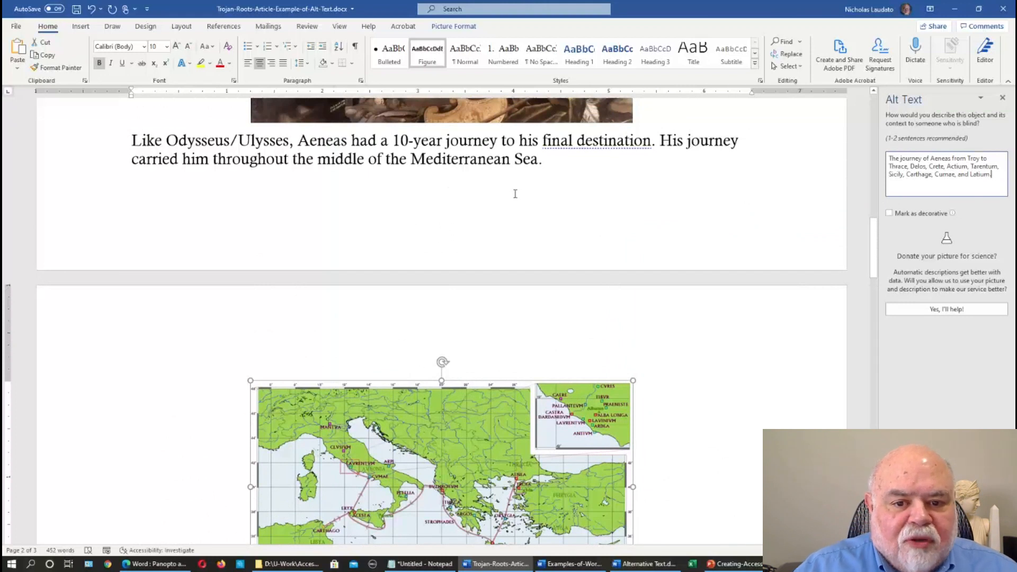
{"action": "scroll", "coordinate": [515, 194], "scroll_direction": "down", "scroll_amount": 5}
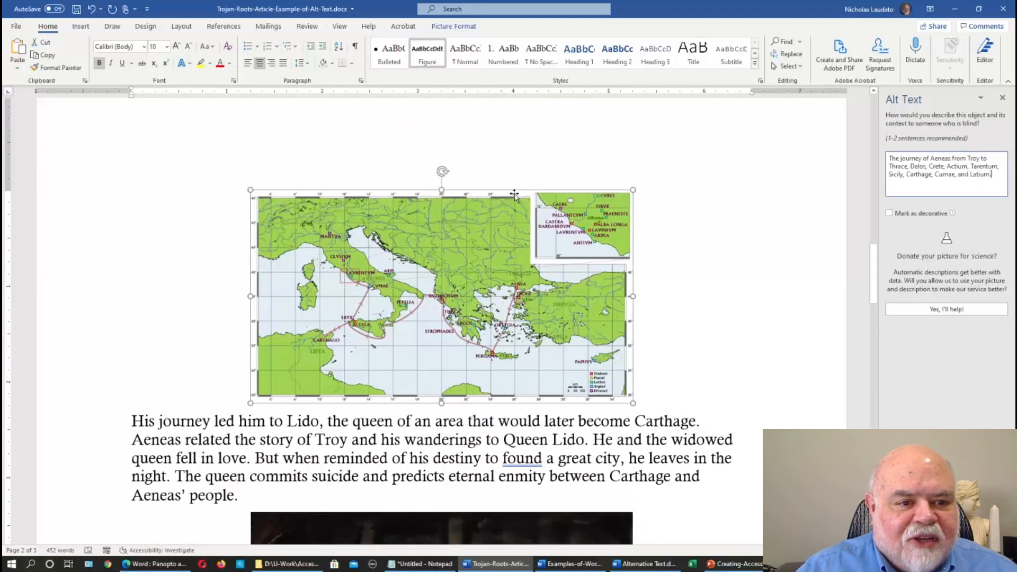
{"action": "scroll", "coordinate": [513, 194], "scroll_direction": "up", "scroll_amount": 1}
{"action": "scroll", "coordinate": [484, 192], "scroll_direction": "down", "scroll_amount": 2}
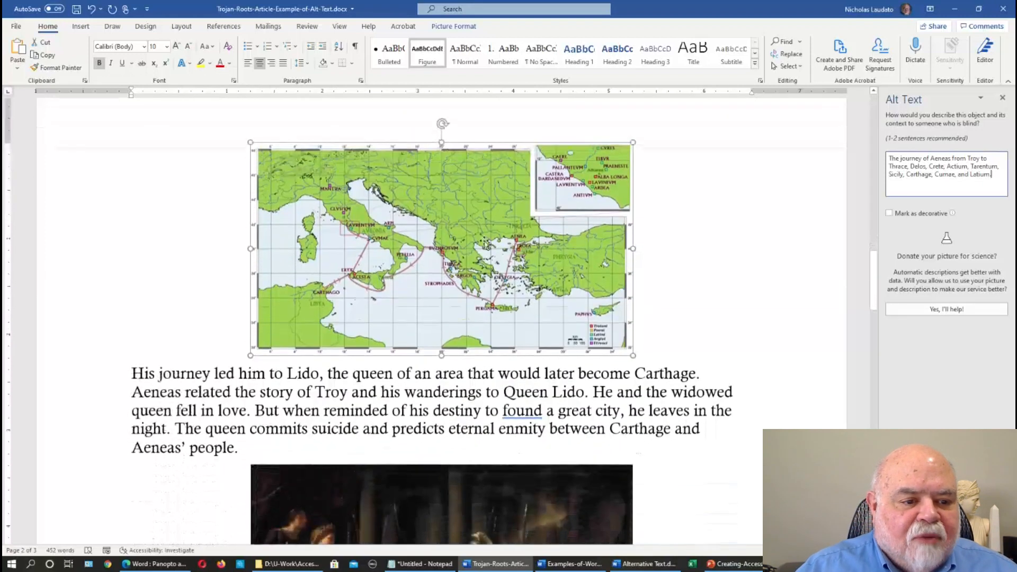
{"action": "left_click", "coordinate": [714, 274]}
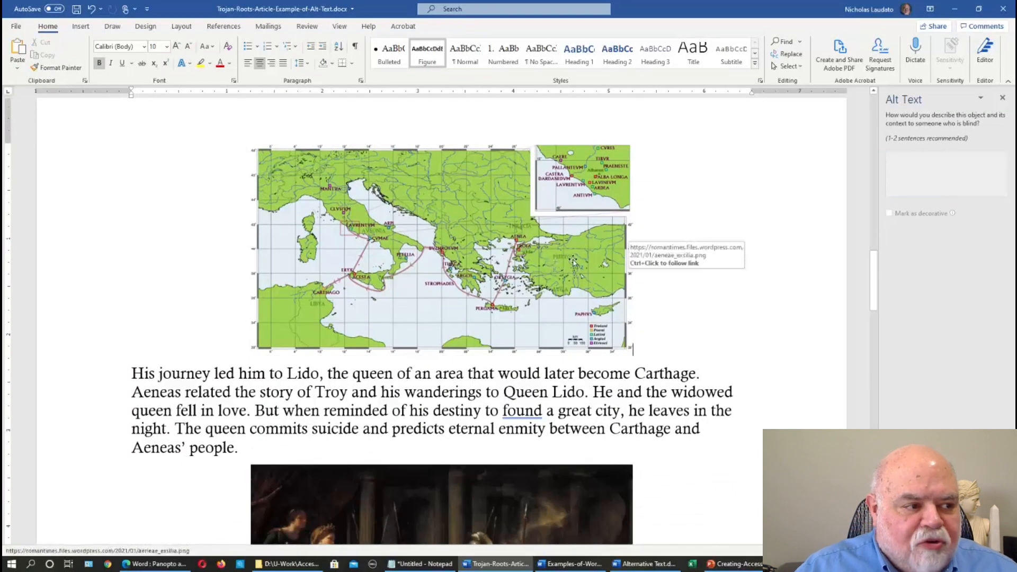
{"action": "left_click", "coordinate": [523, 250]}
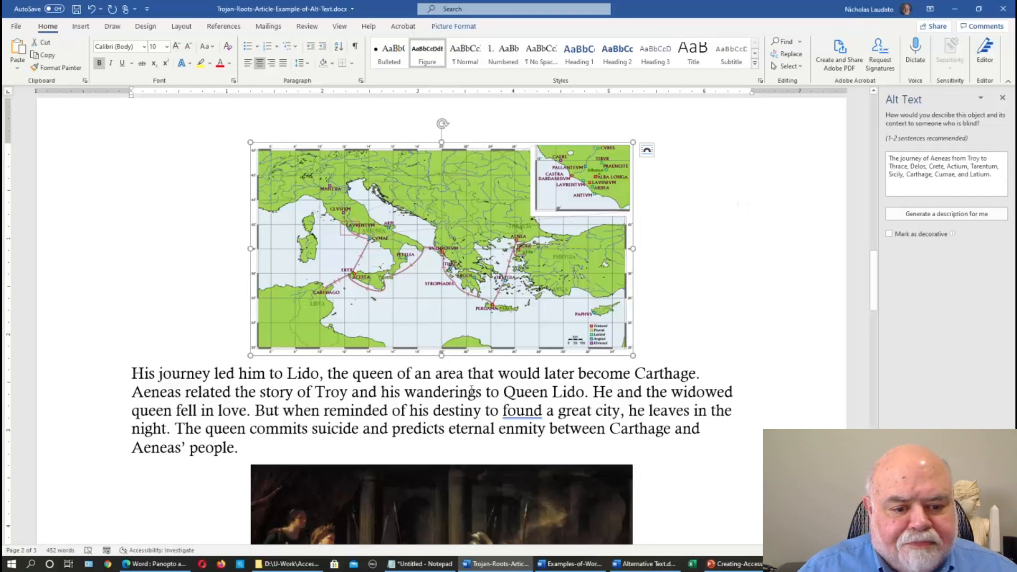
Set the alt text of the painting below the Carthage paragraph to "Aeneas telling Queen Dido about the Trojan War"
{"action": "scroll", "coordinate": [470, 391], "scroll_direction": "down", "scroll_amount": 6}
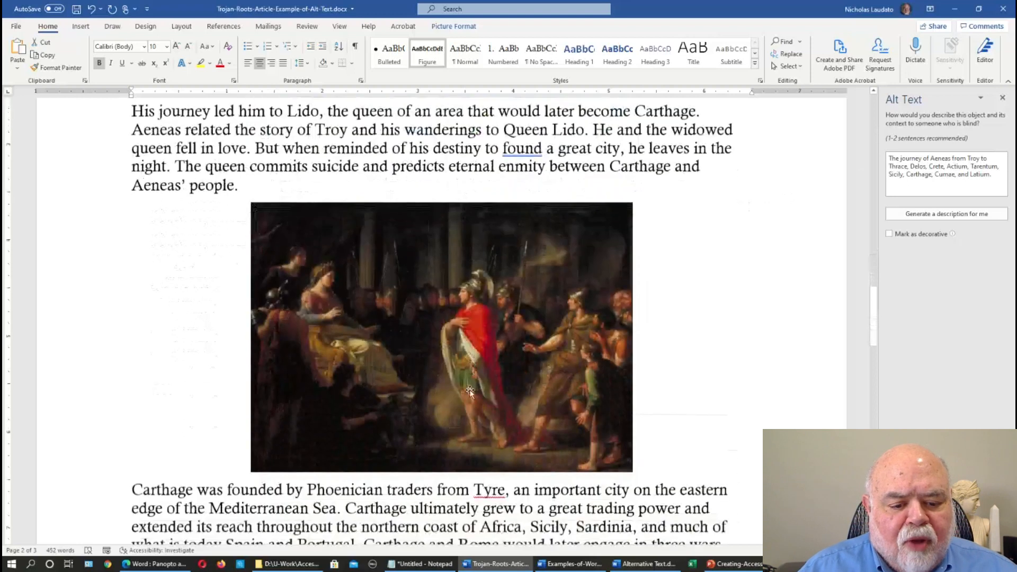
{"action": "left_click", "coordinate": [439, 262]}
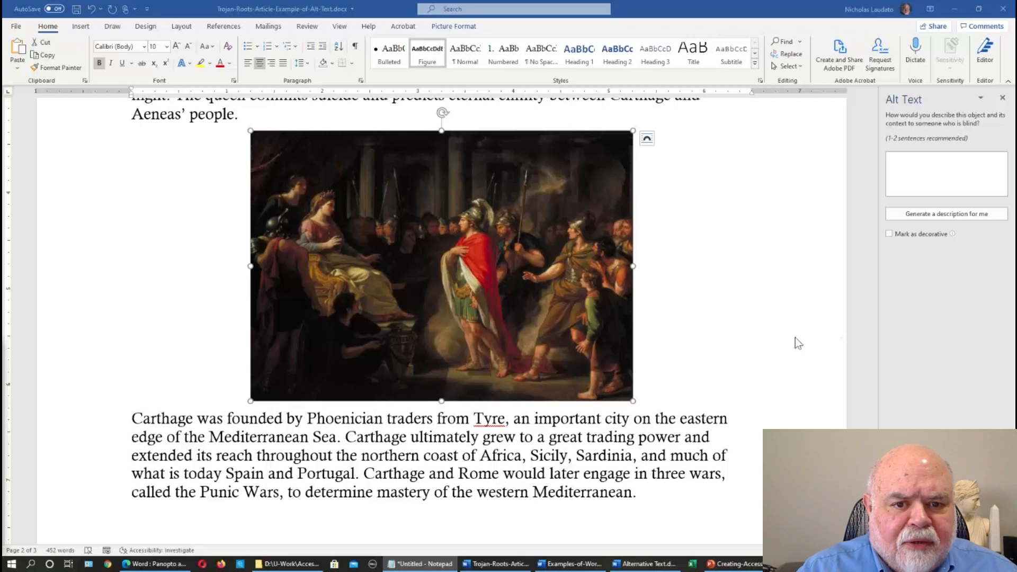
{"action": "scroll", "coordinate": [780, 325], "scroll_direction": "up", "scroll_amount": 1}
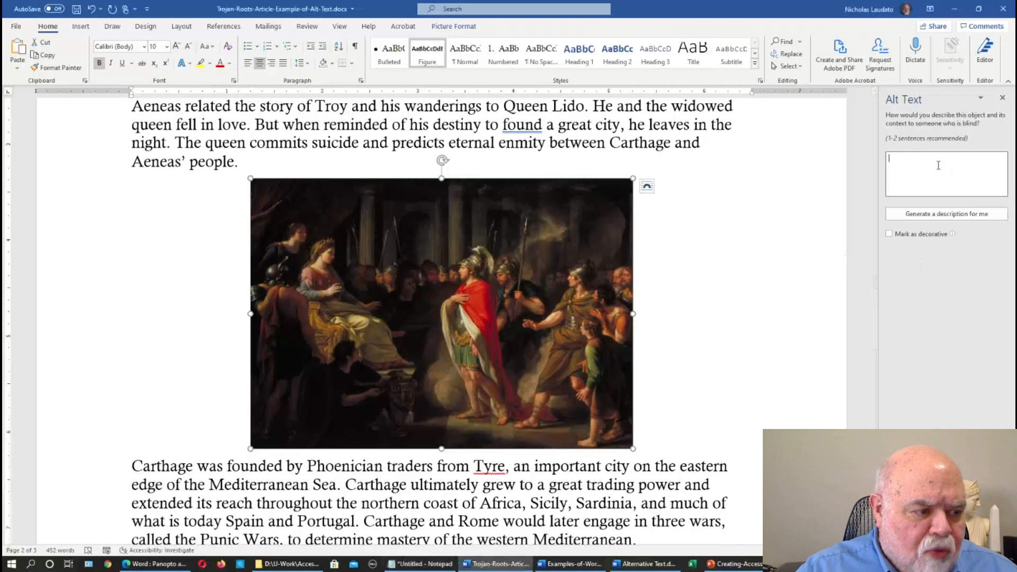
{"action": "type", "text": "Aeneas telling Queen Dido about the Trojan War"}
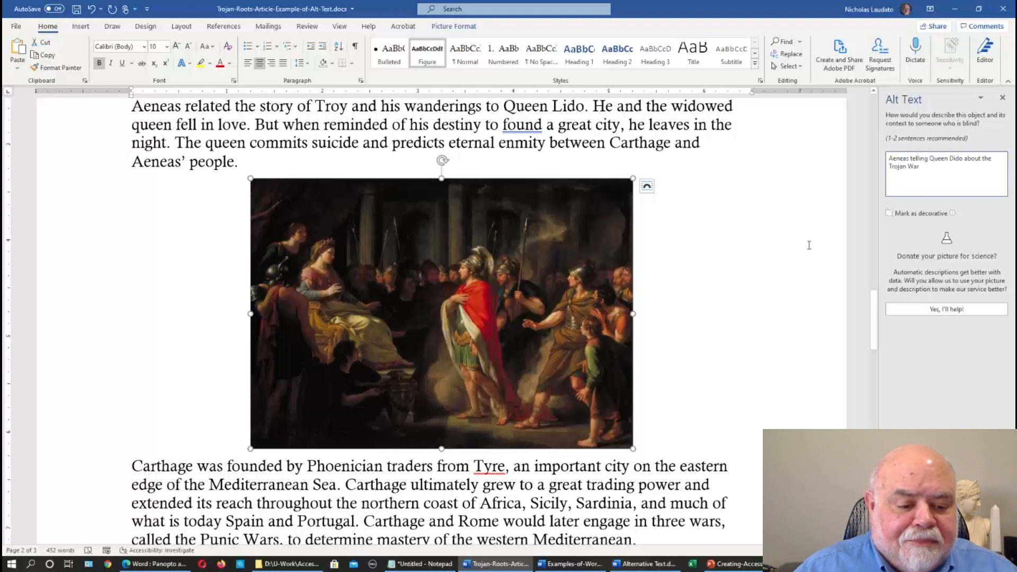
Set the Phoenician colonies map's alt text to "Major Phoenician cities throughout the Mediterranean including Tyre, Sydon, Kition, Arvad, Gebal, Leptis Magna, Utica, Carthage, Panormus, and Gades"
{"action": "scroll", "coordinate": [801, 251], "scroll_direction": "down", "scroll_amount": 4}
{"action": "scroll", "coordinate": [802, 251], "scroll_direction": "down", "scroll_amount": 8}
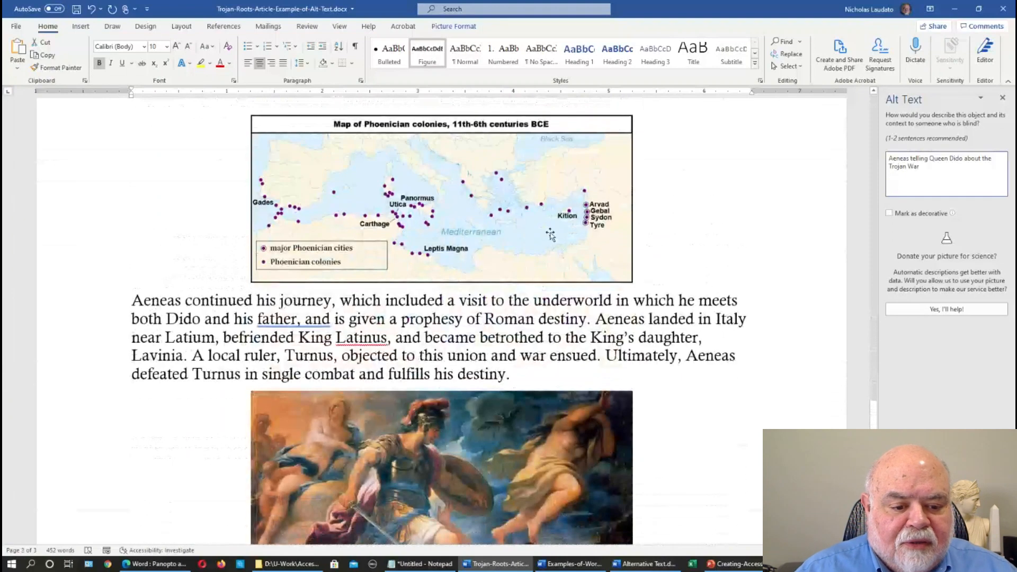
{"action": "left_click", "coordinate": [365, 177]}
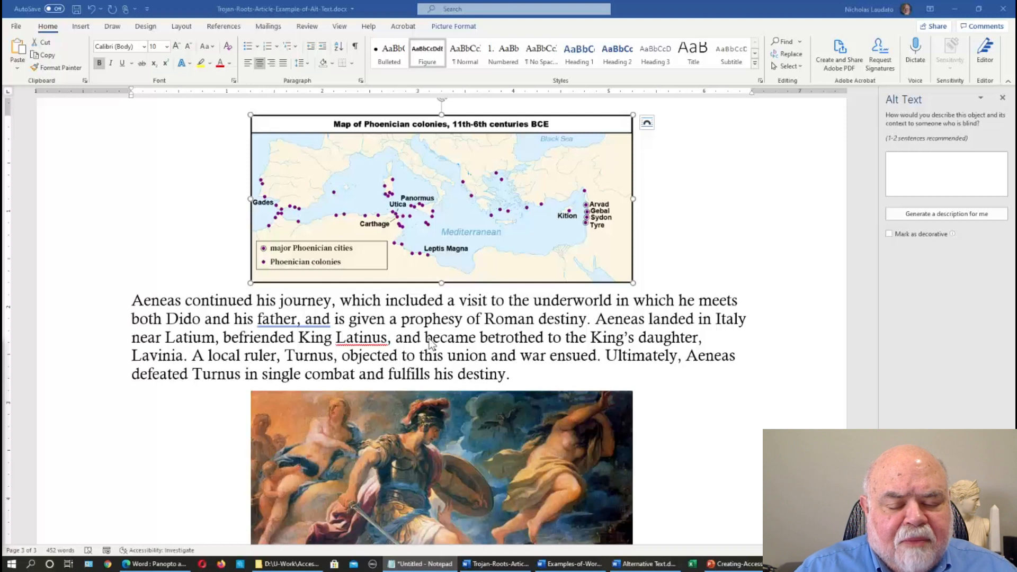
{"action": "scroll", "coordinate": [429, 339], "scroll_direction": "up", "scroll_amount": 7}
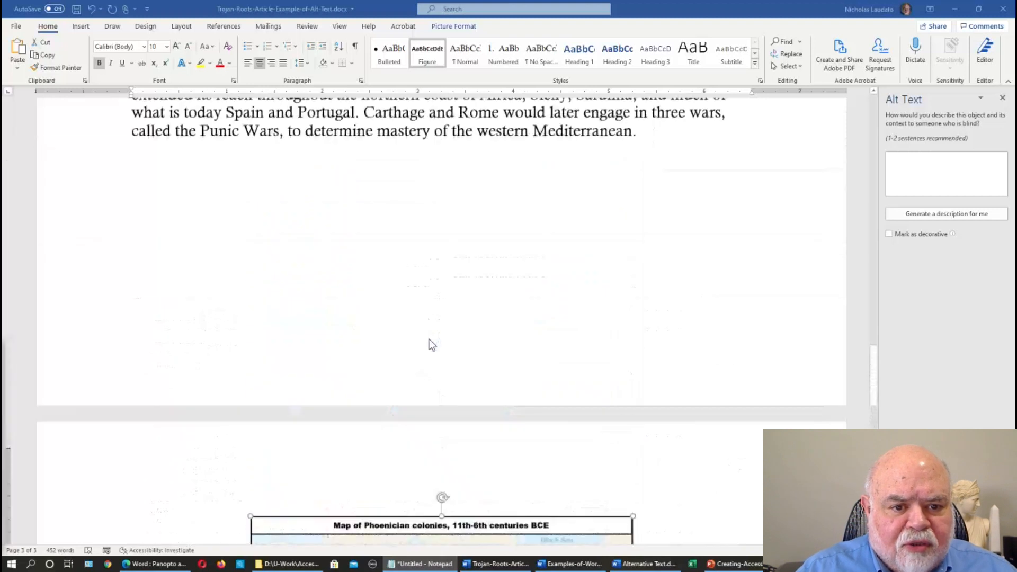
{"action": "scroll", "coordinate": [429, 339], "scroll_direction": "up", "scroll_amount": 1}
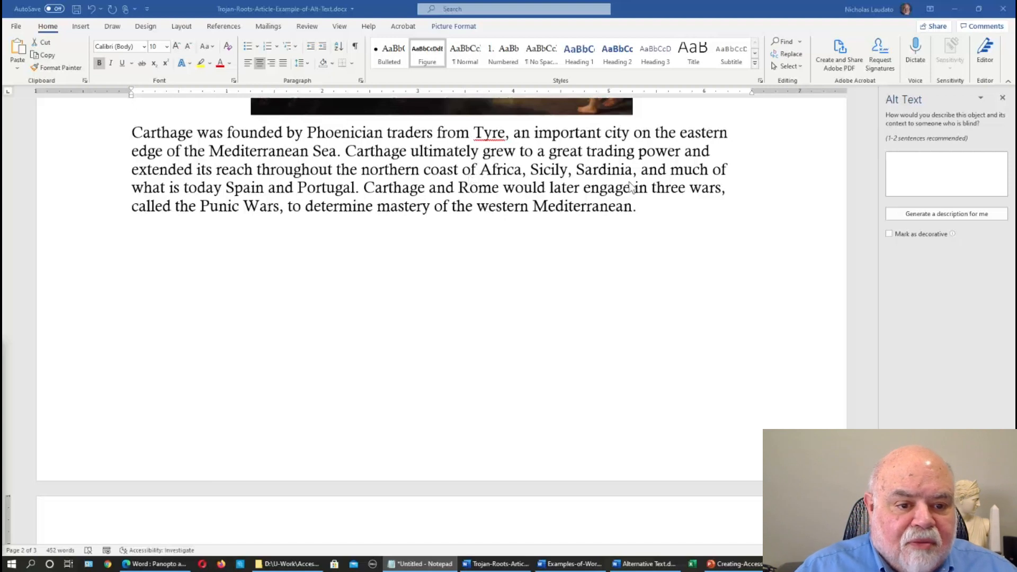
{"action": "left_click", "coordinate": [904, 168]}
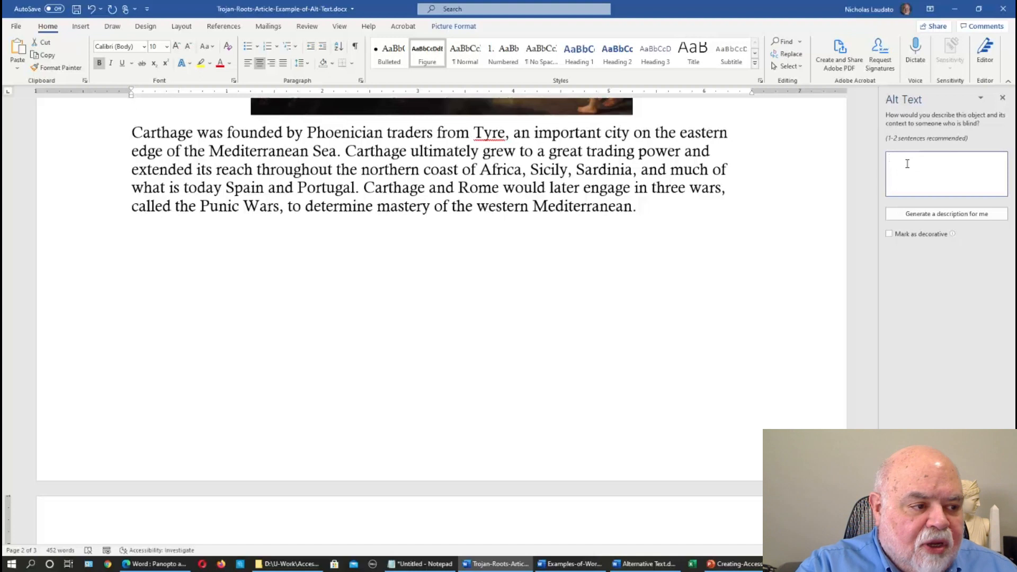
{"action": "type", "text": "Major Phoenician cities throughout the Mediterranean including Tyre, Sydon, Kition, Arvad, Gebal, Leptis Magna, Utica, Carthage, Panormus, and Gades"}
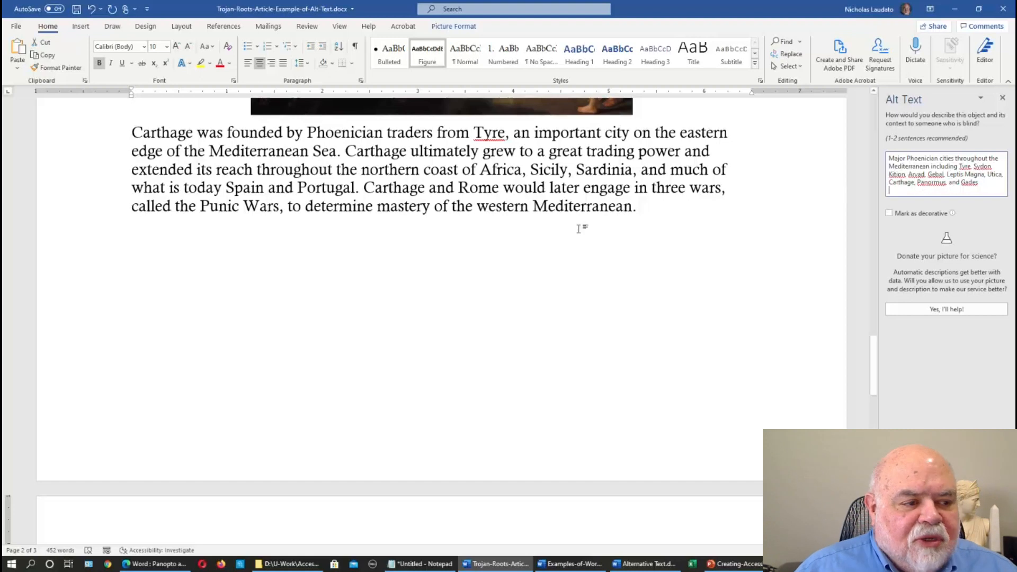
Mark the Phoenician colonies map as decorative instead of giving it a description
{"action": "scroll", "coordinate": [580, 229], "scroll_direction": "down", "scroll_amount": 3}
{"action": "scroll", "coordinate": [580, 229], "scroll_direction": "down", "scroll_amount": 3}
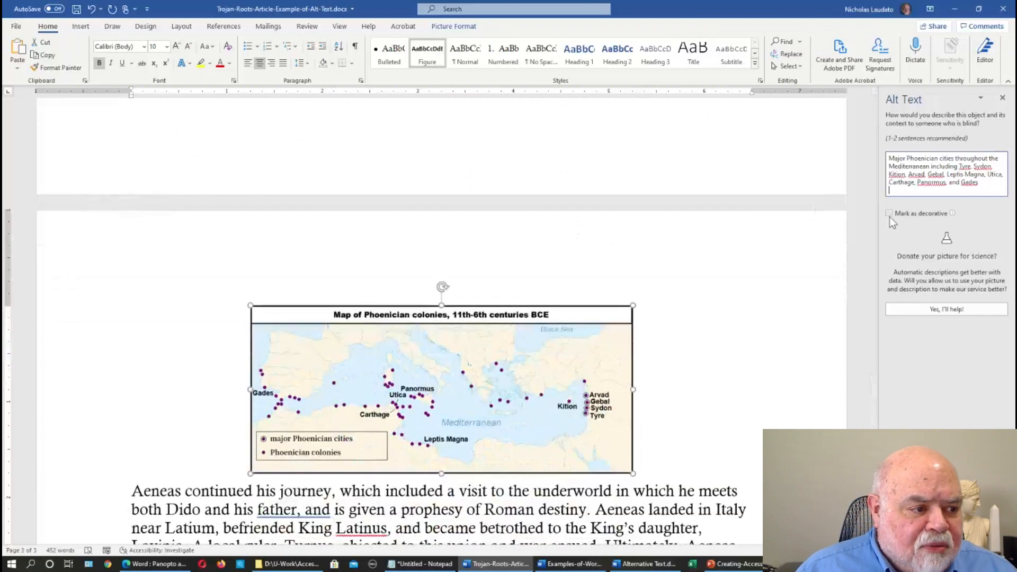
{"action": "left_click", "coordinate": [889, 214]}
Set the alt text of the final painting, above the Aeneid paragraph, to "Aeneas' defeat of Turnus"
{"action": "scroll", "coordinate": [617, 283], "scroll_direction": "down", "scroll_amount": 5}
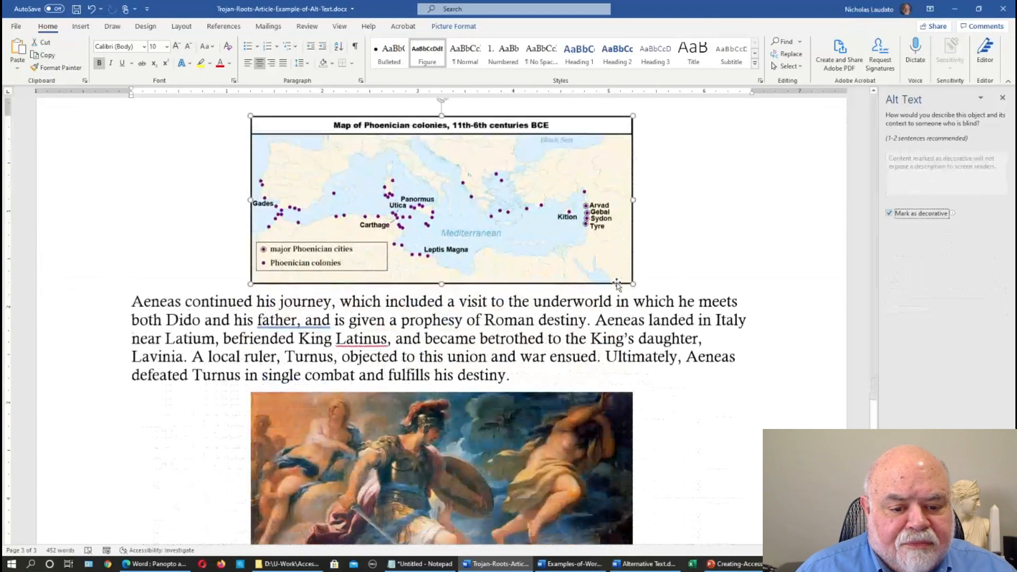
{"action": "scroll", "coordinate": [617, 284], "scroll_direction": "down", "scroll_amount": 5}
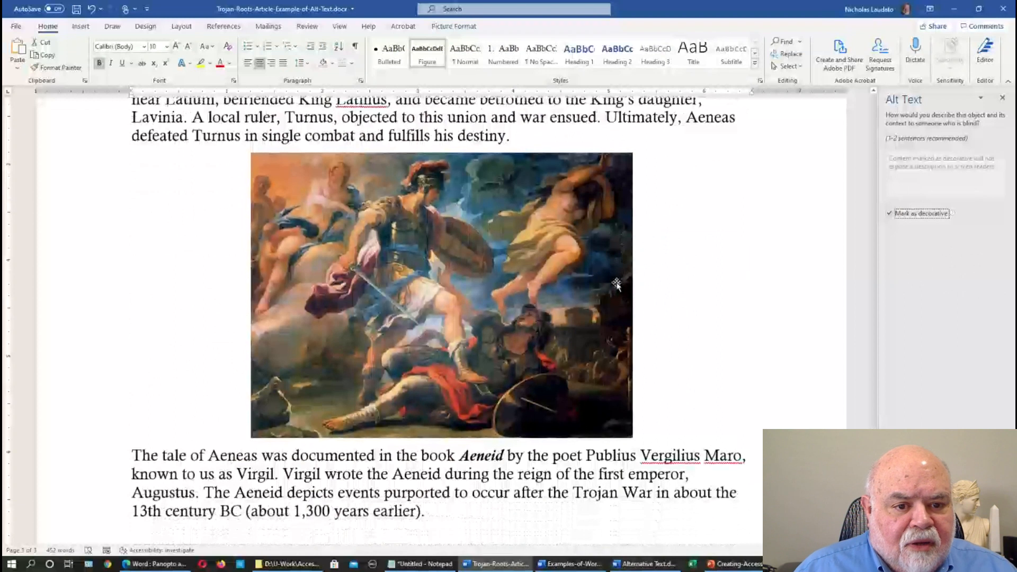
{"action": "left_click", "coordinate": [432, 292]}
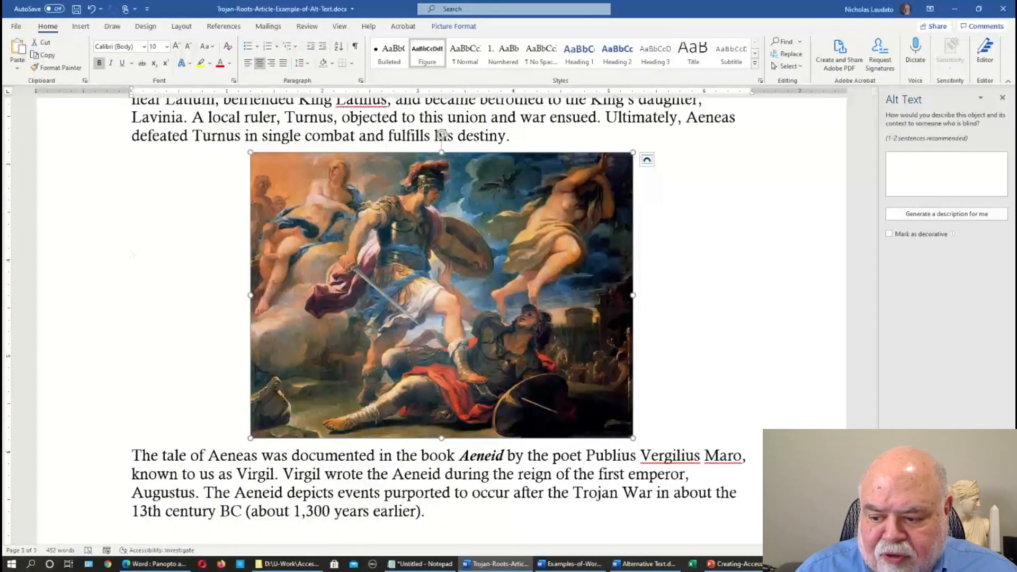
{"action": "key", "text": "alt+Tab"}
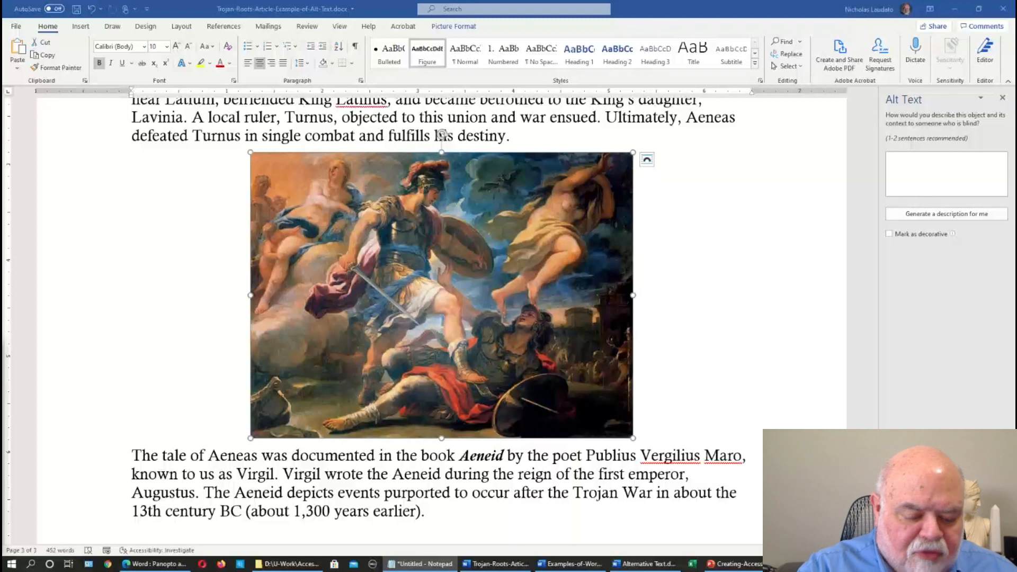
{"action": "left_click", "coordinate": [910, 171]}
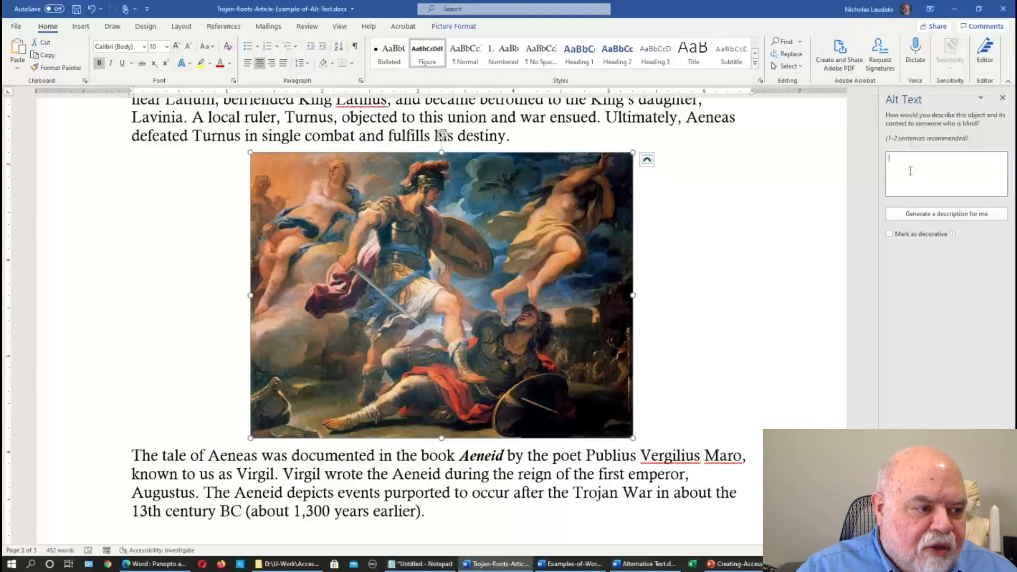
{"action": "type", "text": "Aeneas' defeat of Turnus"}
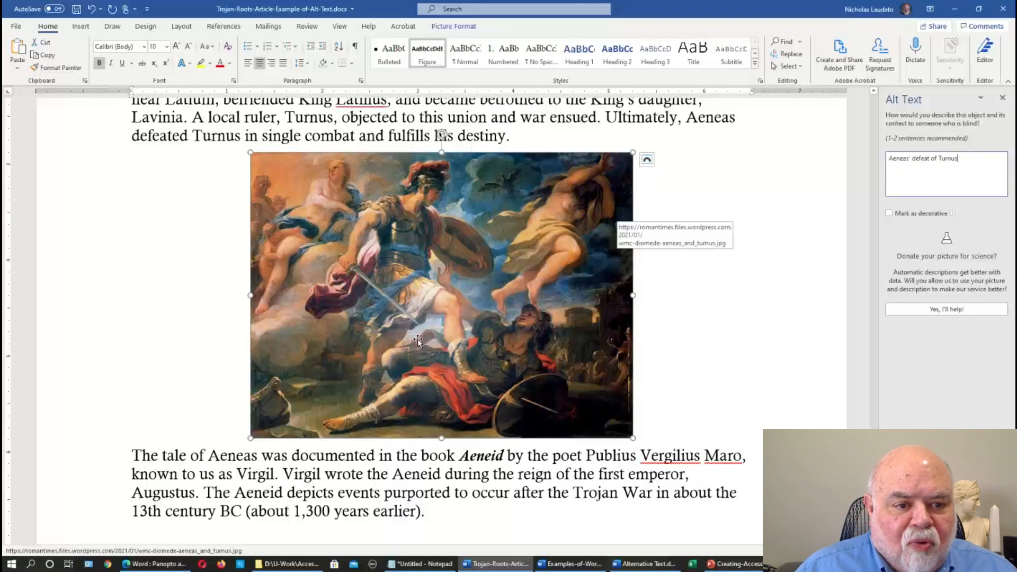
Compare the final painting with the sentence above it about Aeneas defeating Turnus, and mark the painting as decorative
{"action": "left_click_drag", "start_coordinate": [686, 117], "coordinate": [511, 142]}
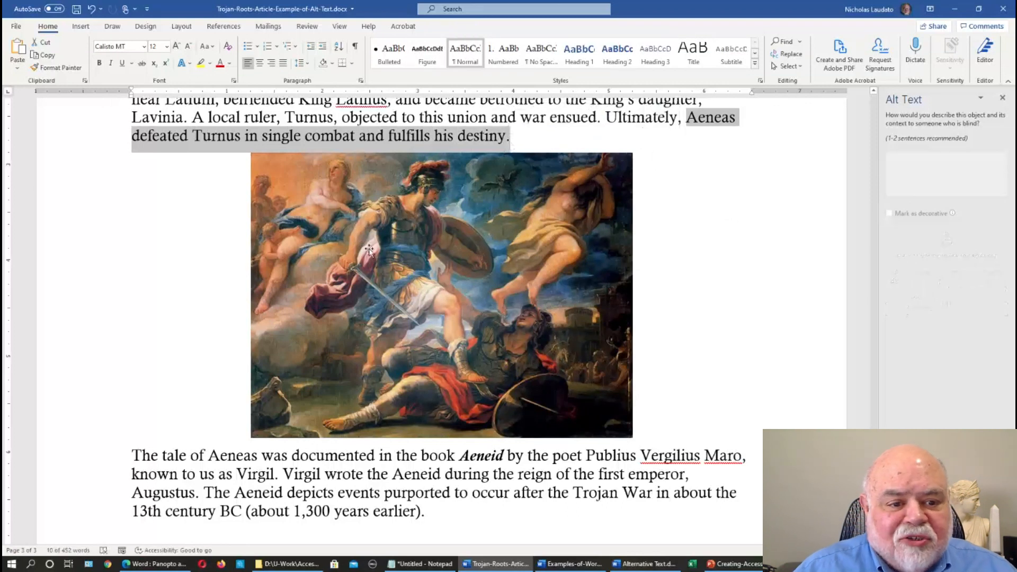
{"action": "left_click", "coordinate": [233, 479]}
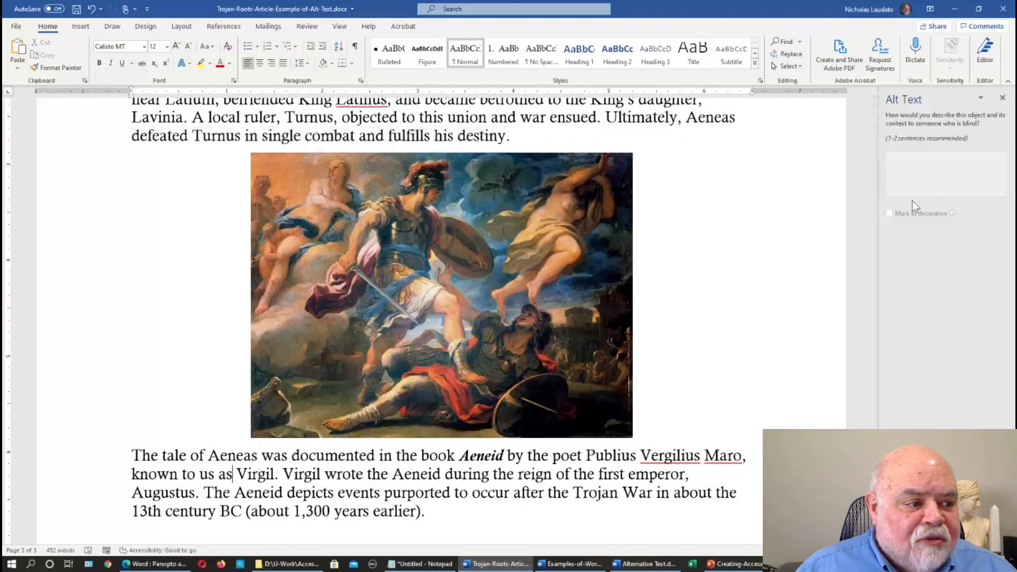
{"action": "left_click", "coordinate": [628, 226]}
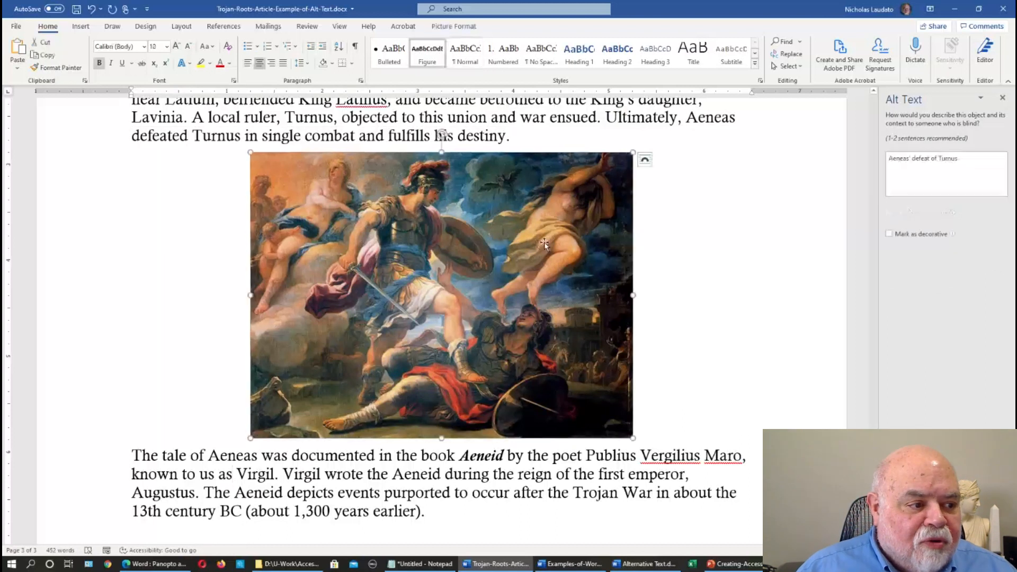
{"action": "left_click", "coordinate": [890, 234]}
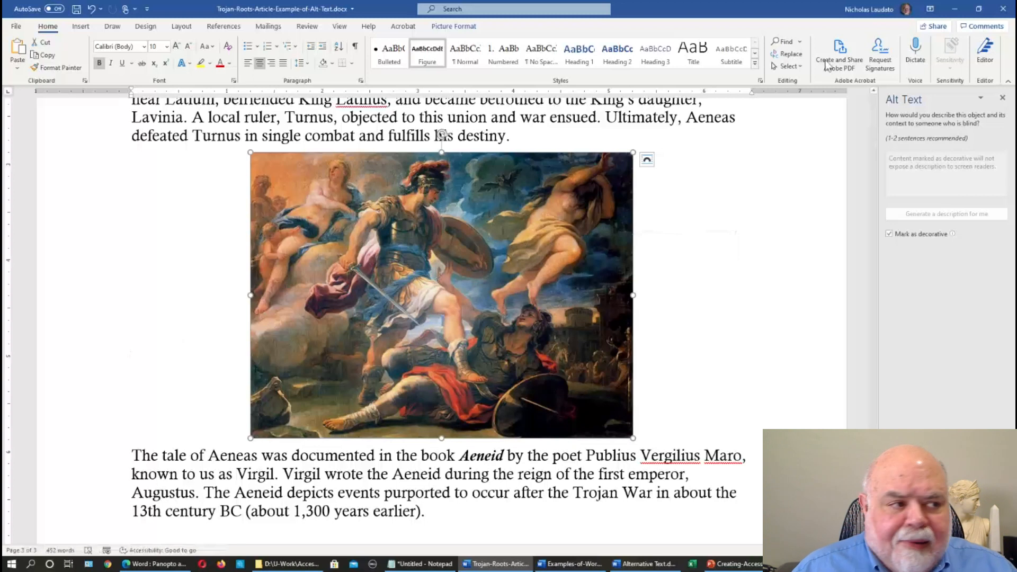
Switch to the Examples of Word Tables document and examine the negative exemplar of a table embedded as an image
{"action": "left_click", "coordinate": [954, 9]}
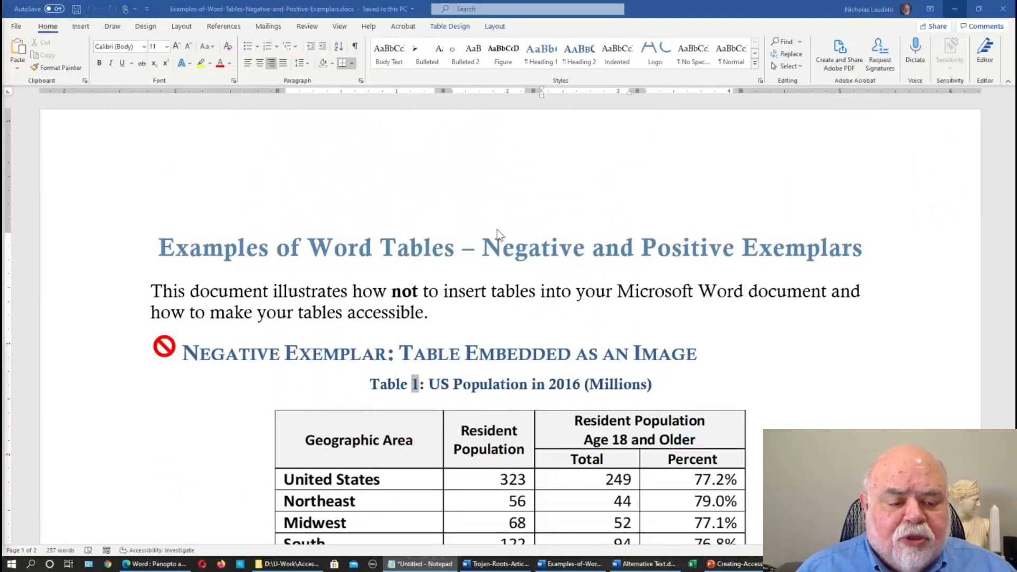
{"action": "scroll", "coordinate": [497, 230], "scroll_direction": "down", "scroll_amount": 1}
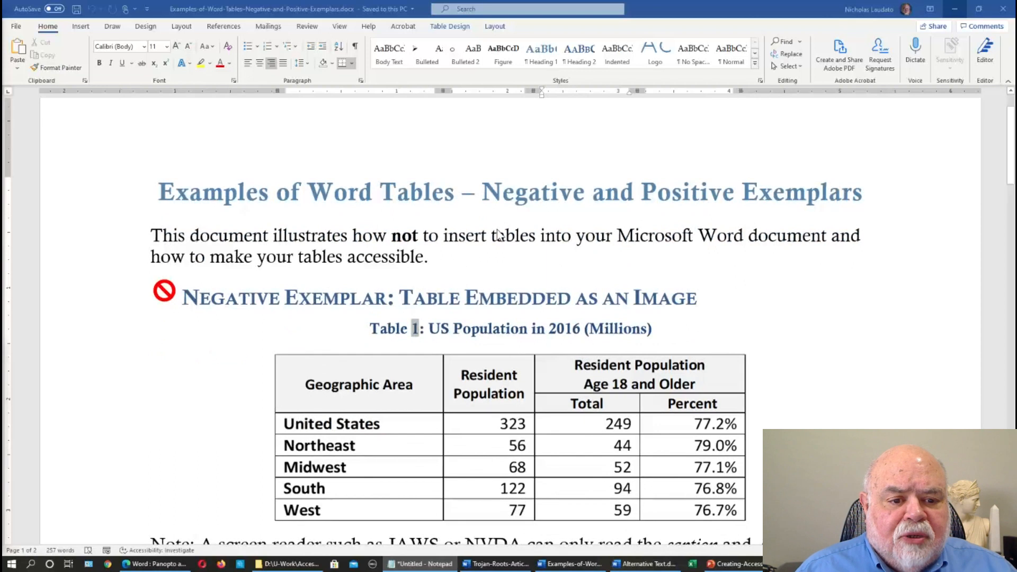
{"action": "scroll", "coordinate": [498, 235], "scroll_direction": "down", "scroll_amount": 1}
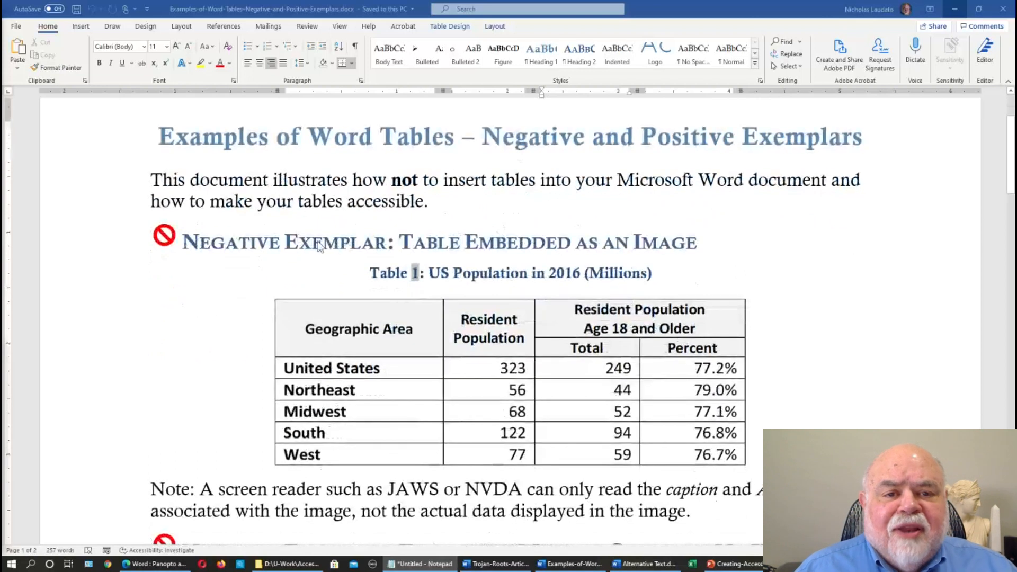
{"action": "left_click", "coordinate": [343, 306]}
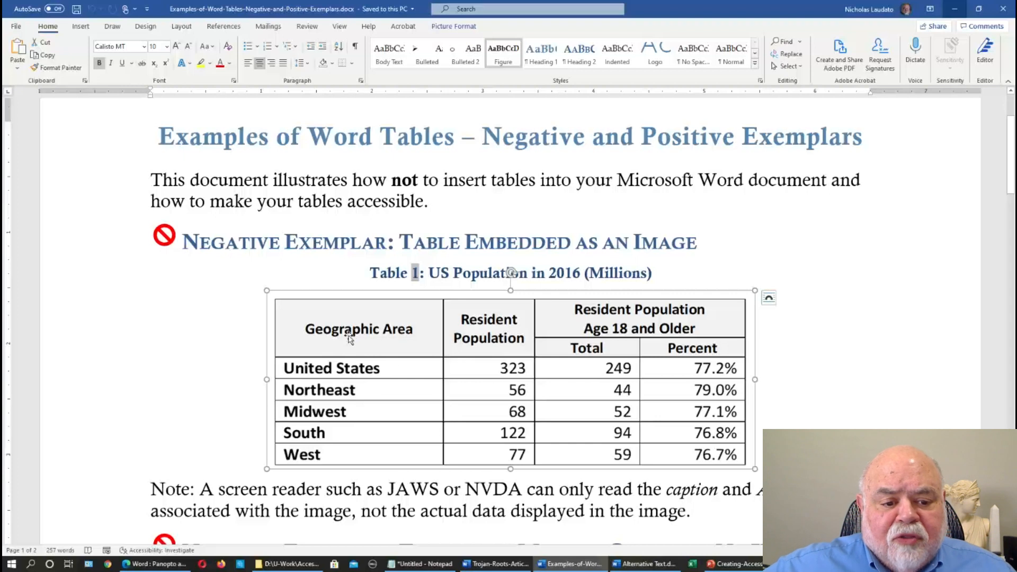
Examine the positive exemplar, Table 4, highlighting its header row and clearing the selection
{"action": "scroll", "coordinate": [356, 362], "scroll_direction": "down", "scroll_amount": 10}
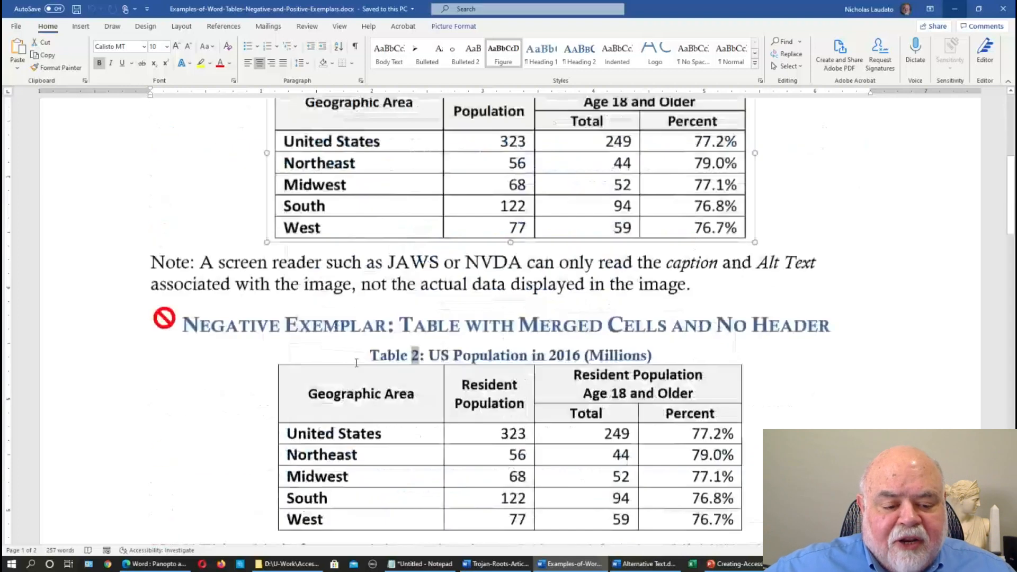
{"action": "scroll", "coordinate": [356, 363], "scroll_direction": "down", "scroll_amount": 10}
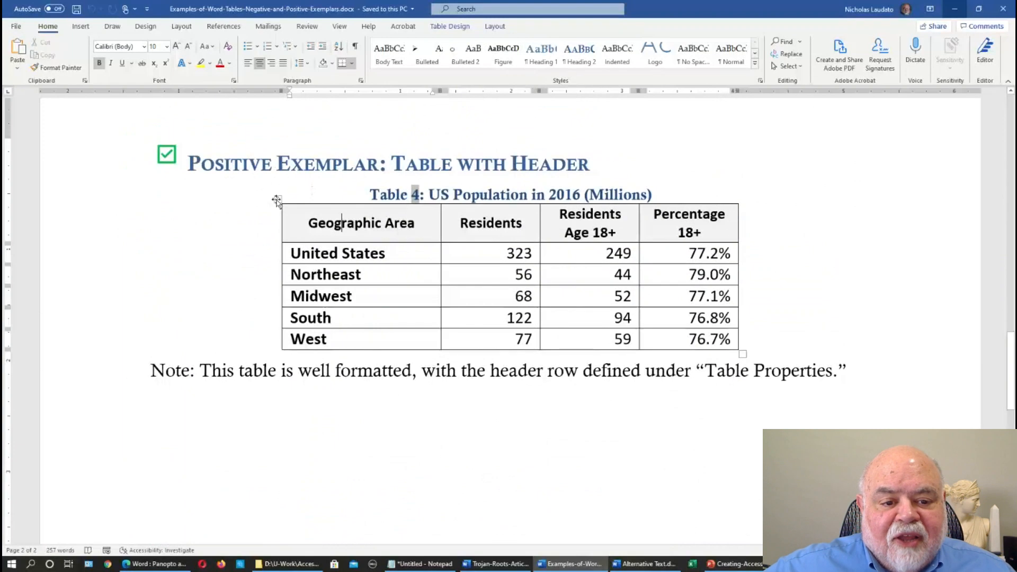
{"action": "left_click", "coordinate": [277, 199]}
{"action": "left_click", "coordinate": [192, 227]}
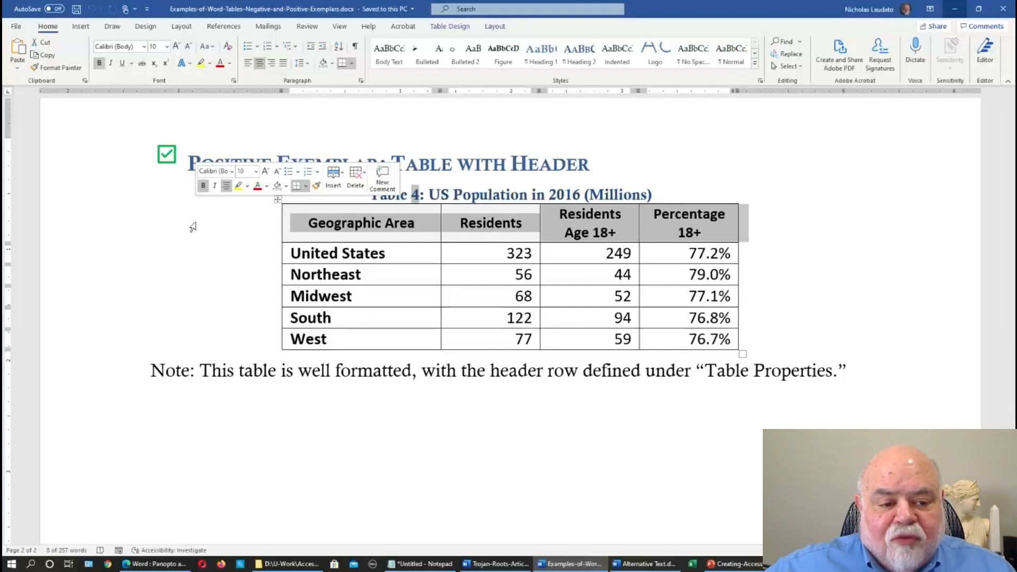
{"action": "left_click", "coordinate": [622, 296]}
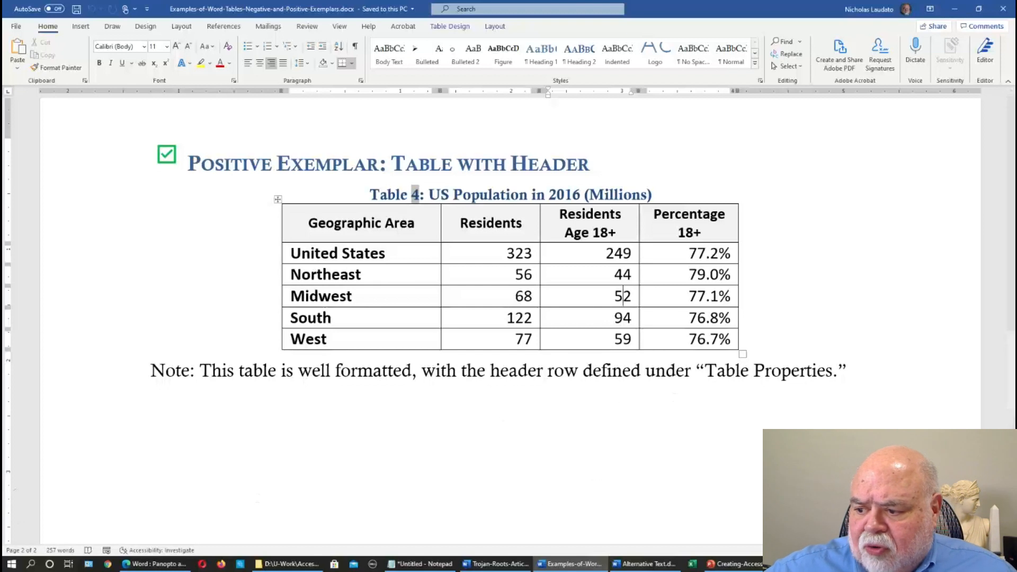
Switch to the PowerPoint presentation and show the Summary of Part 6 slide
{"action": "left_click", "coordinate": [740, 563]}
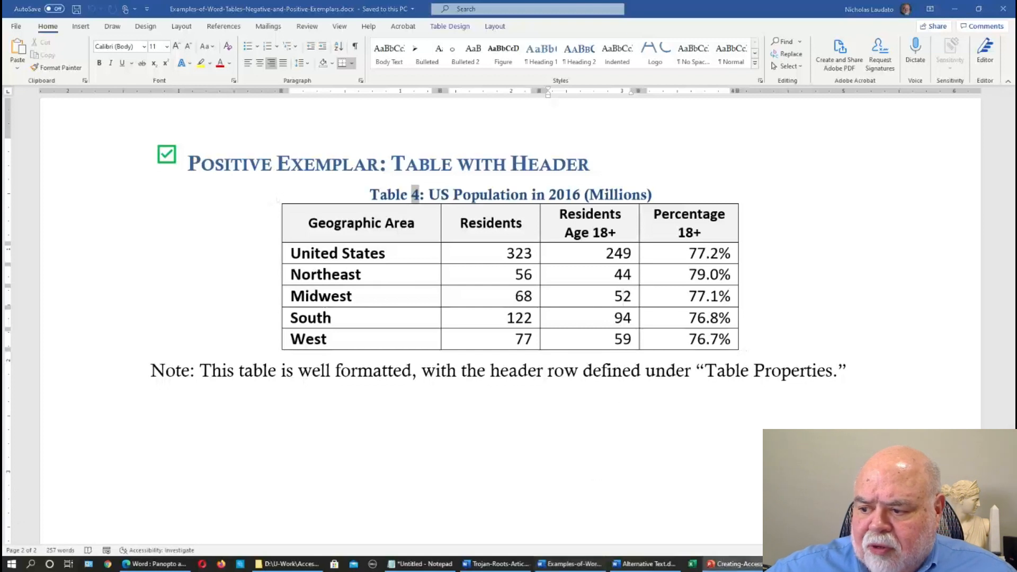
{"action": "left_click", "coordinate": [109, 348]}
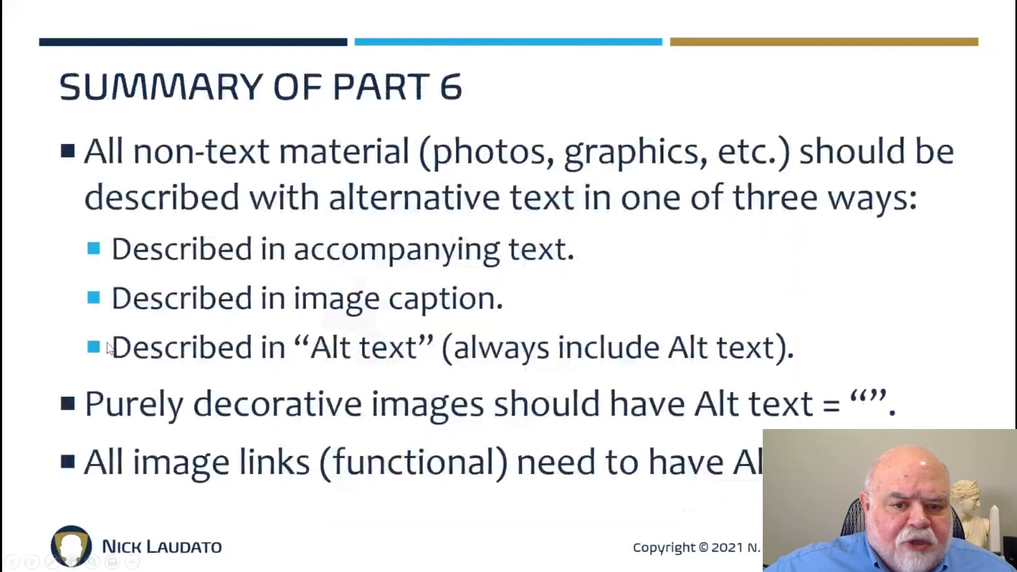